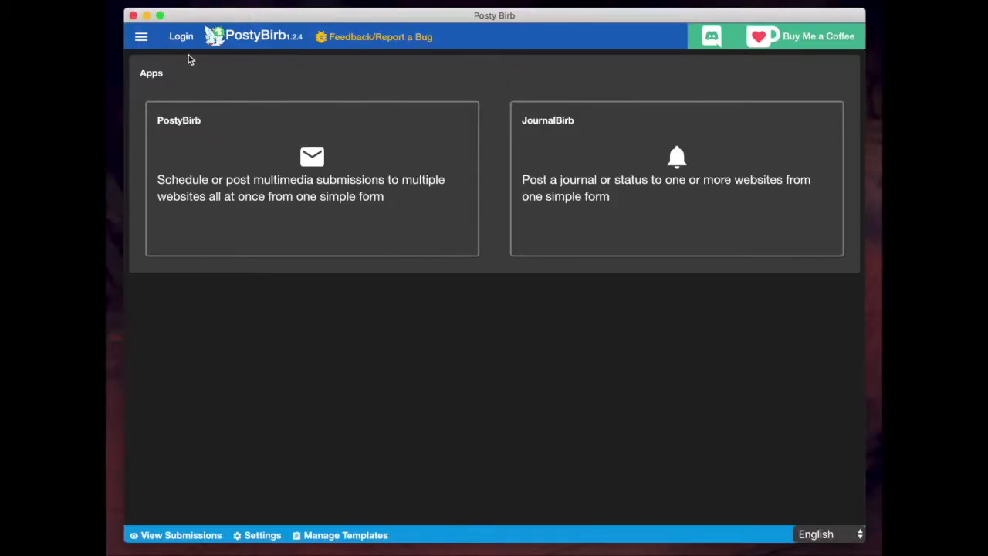
Open the login list and examine the login status of every supported website
left_click(182, 43)
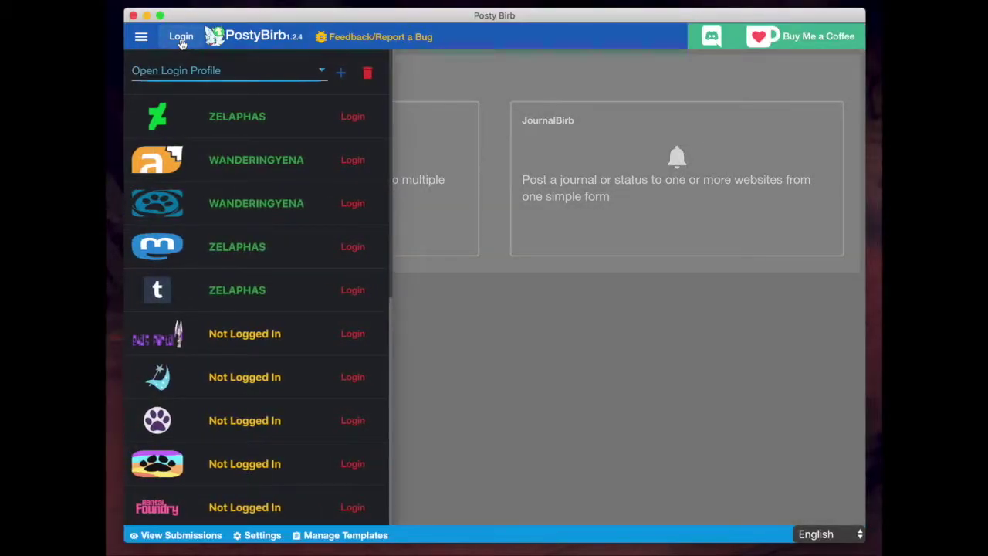
scroll(283, 228, "down", 2)
scroll(282, 219, "down", 8)
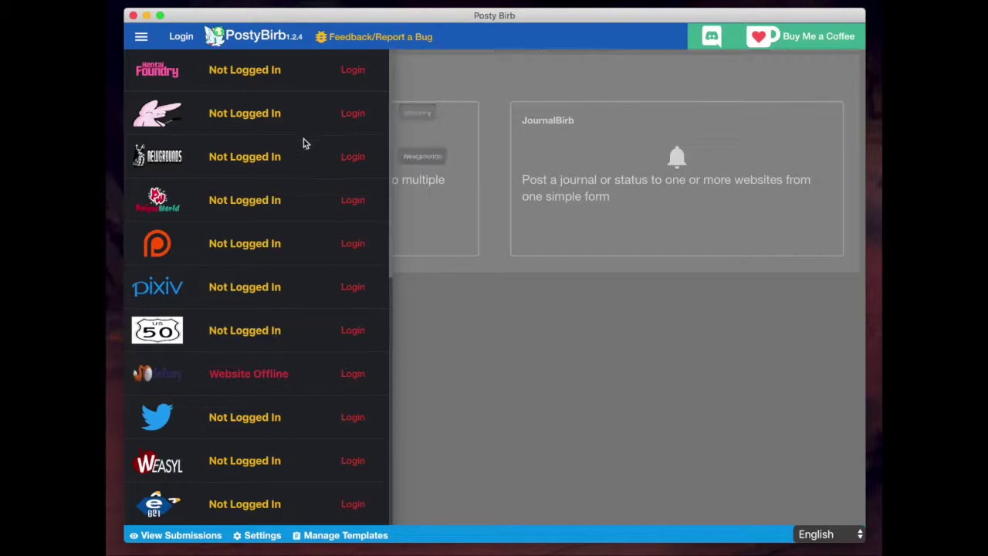
scroll(298, 132, "up", 5)
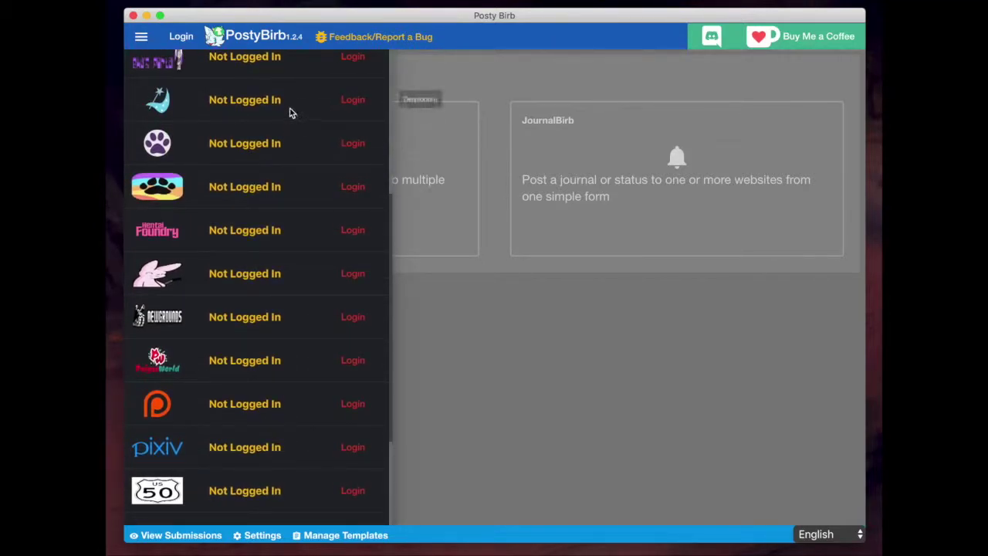
scroll(333, 149, "down", 5)
scroll(333, 148, "up", 6)
scroll(333, 149, "up", 2)
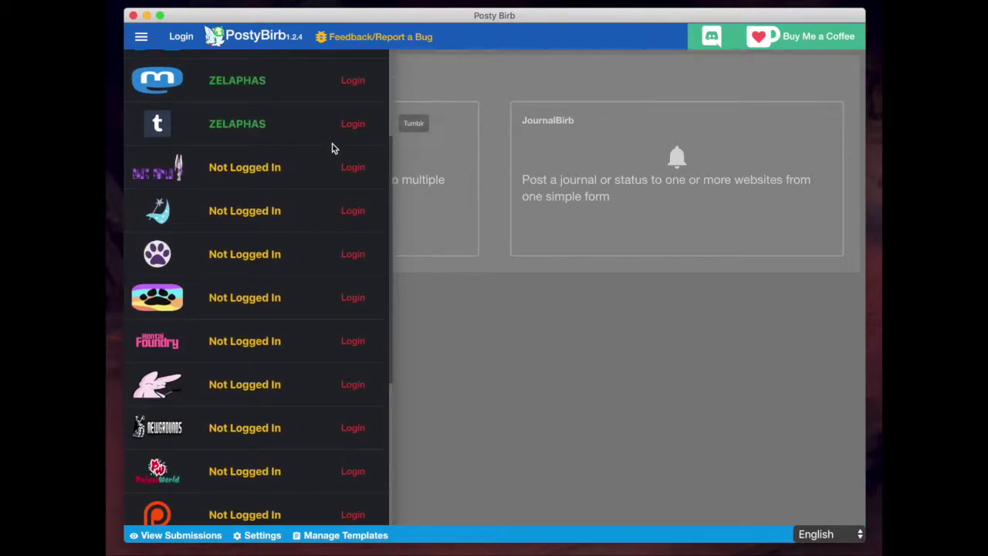
scroll(333, 282, "down", 5)
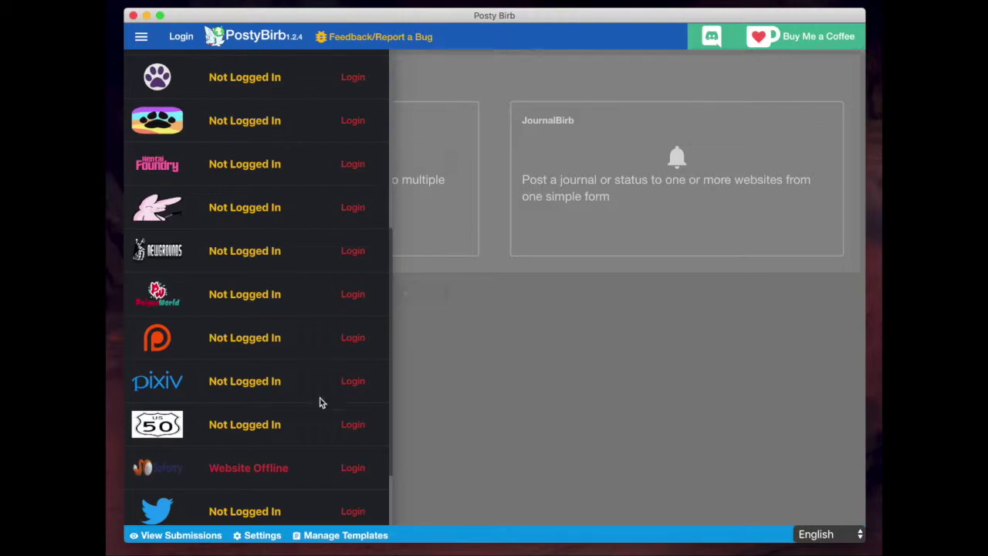
scroll(313, 383, "down", 3)
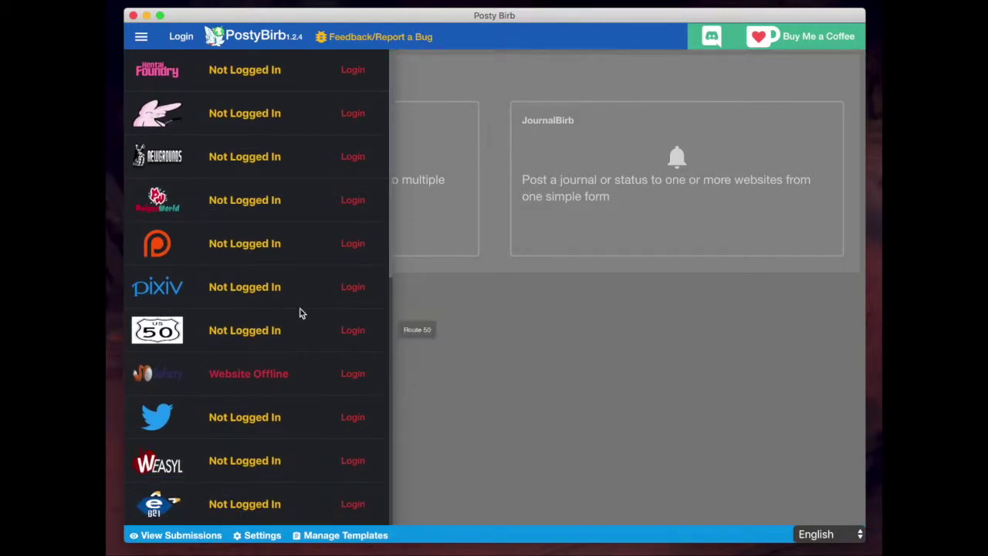
View the login windows for Weasyl and Furry Network, then close the login list
left_click(351, 465)
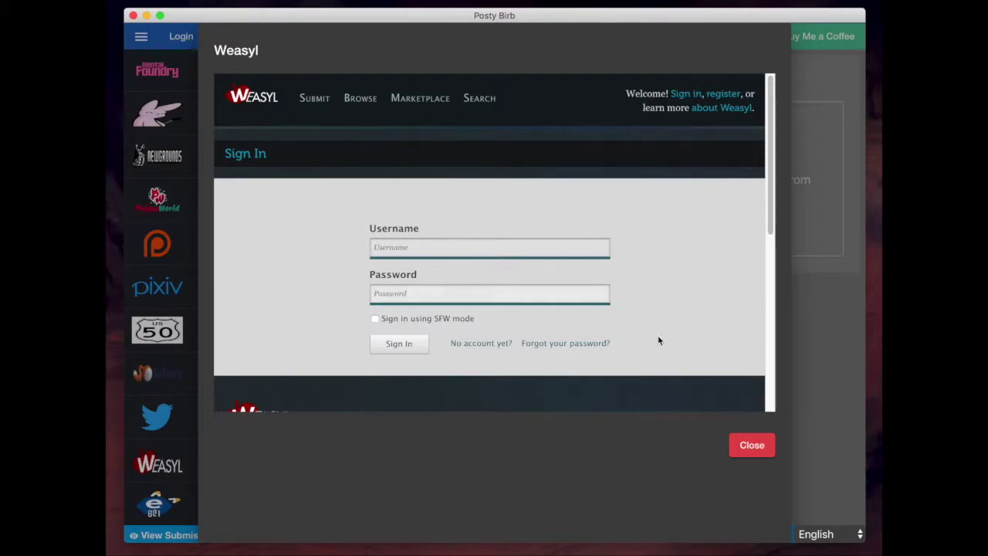
left_click(745, 448)
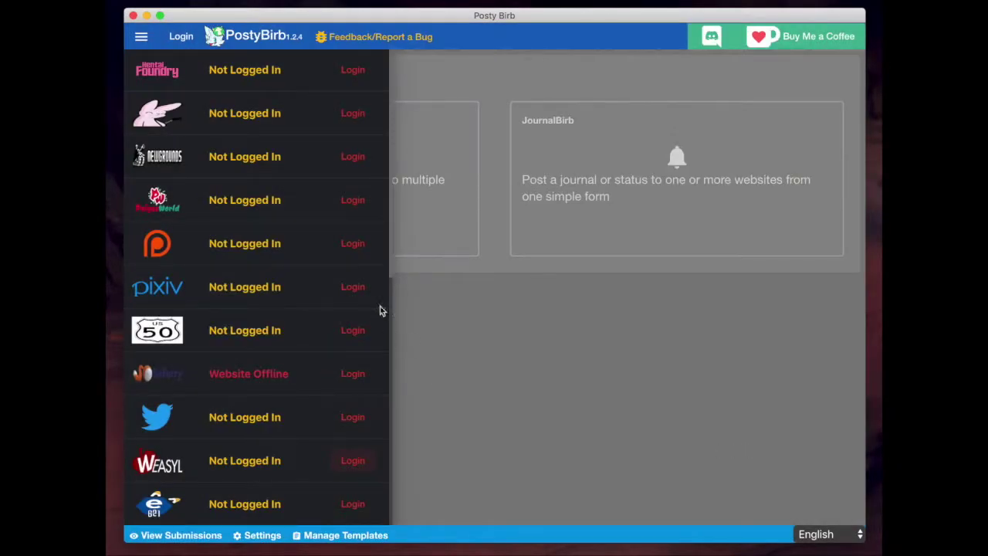
scroll(289, 122, "up", 4)
scroll(288, 122, "up", 6)
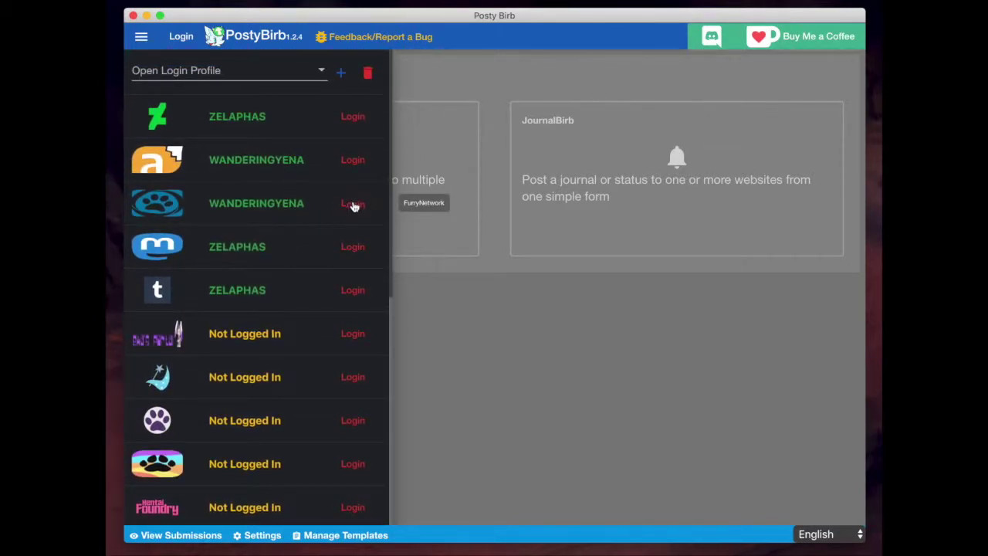
left_click(354, 206)
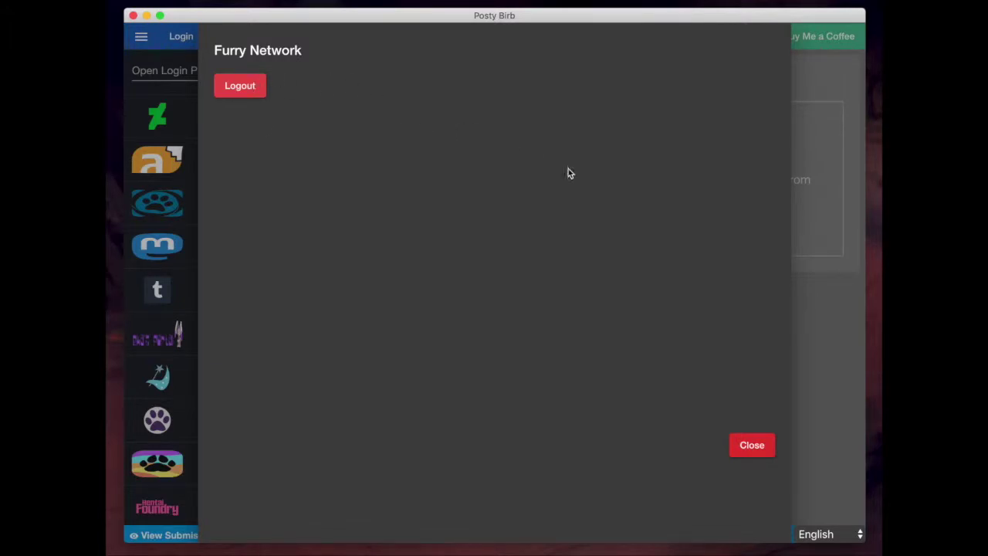
left_click(747, 448)
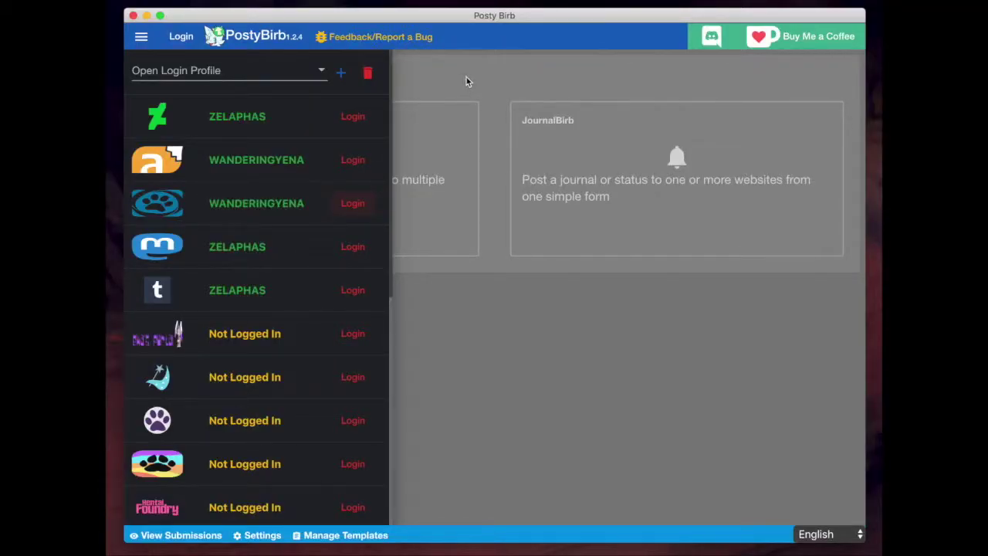
left_click(466, 80)
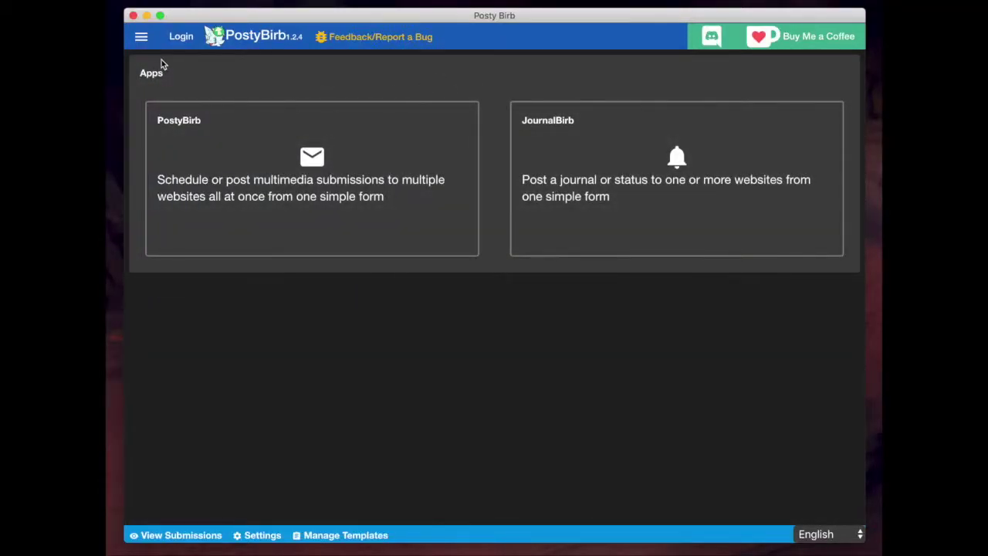
Show the navigation sidebar and briefly view the login list from it
left_click(142, 41)
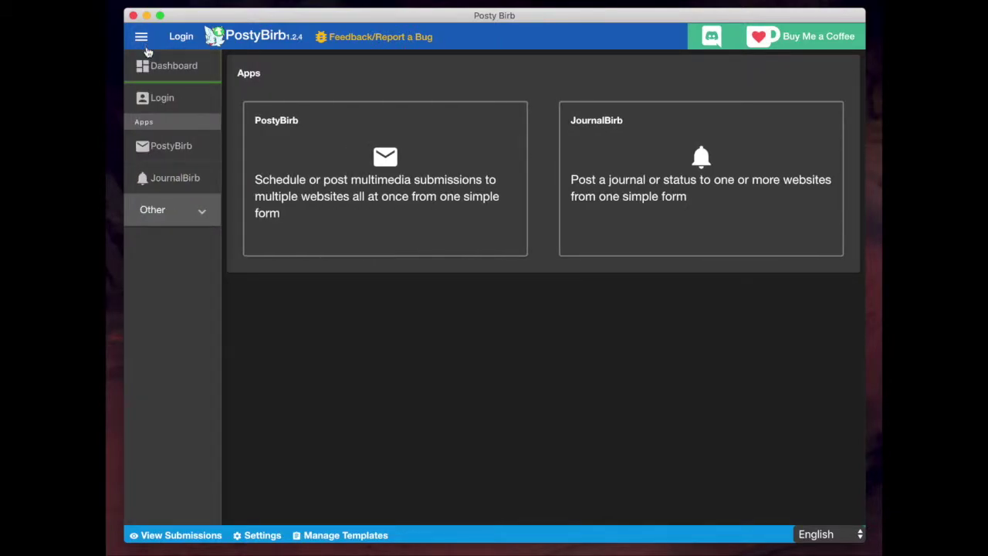
left_click(158, 101)
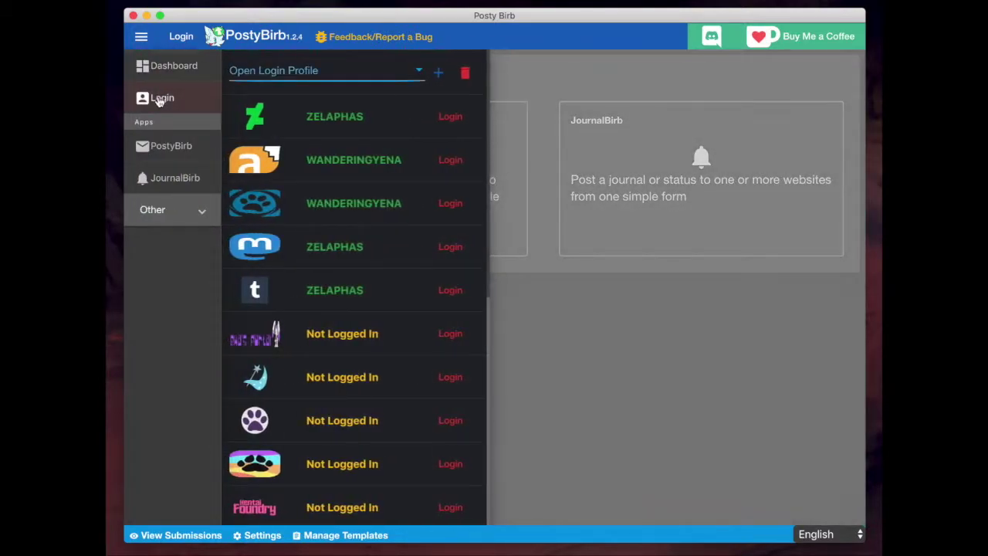
left_click(158, 101)
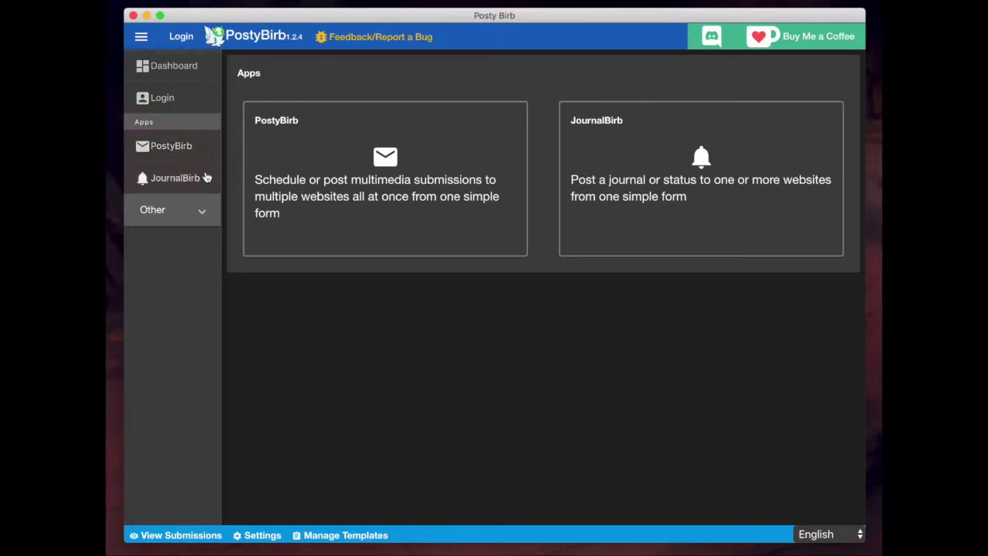
Open the PostyBirb submission app and collapse the navigation sidebar
left_click(163, 146)
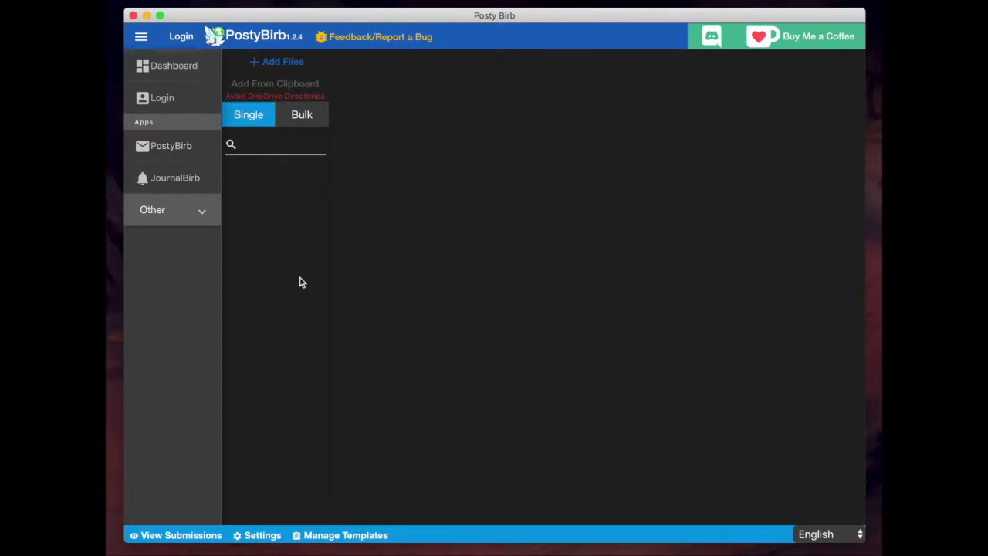
left_click(141, 38)
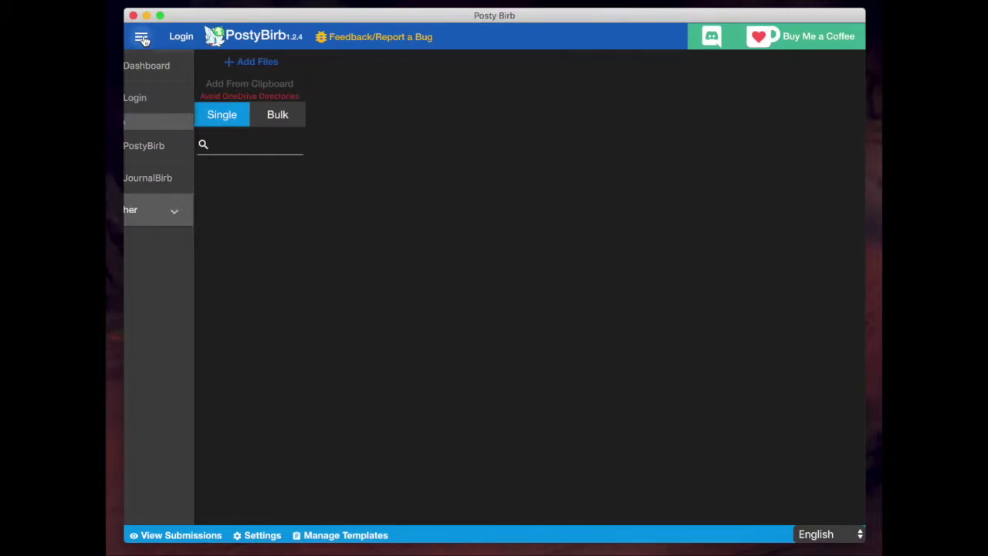
left_click(142, 38)
left_click(142, 38)
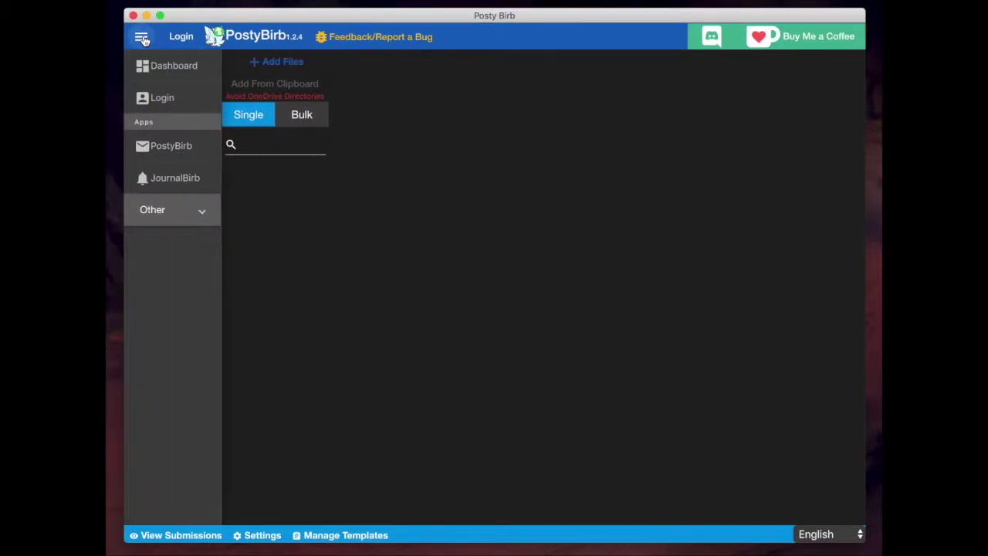
left_click(142, 38)
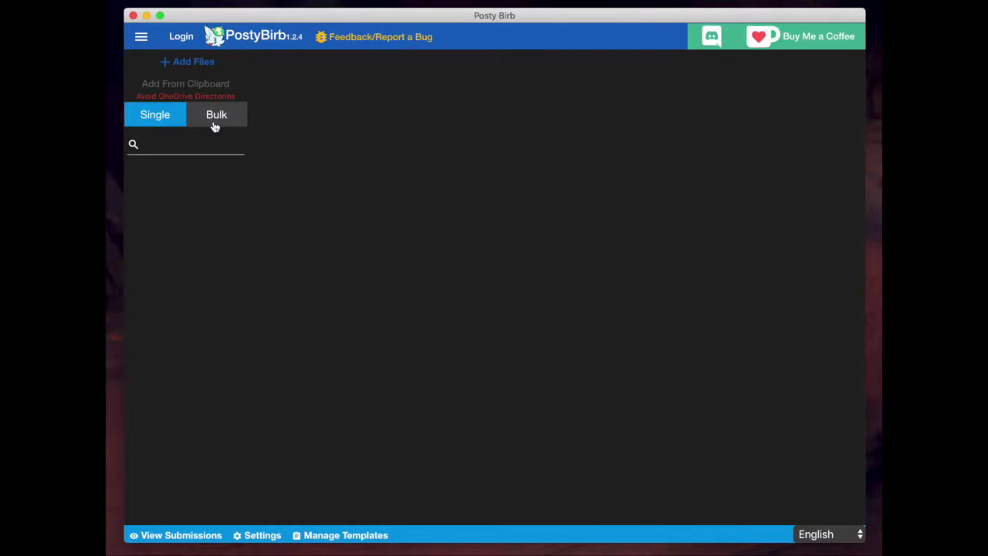
Add VVolfsongExpressions_wm.png from the DIGITAL folder as a single submission
left_click(155, 120)
left_click(191, 63)
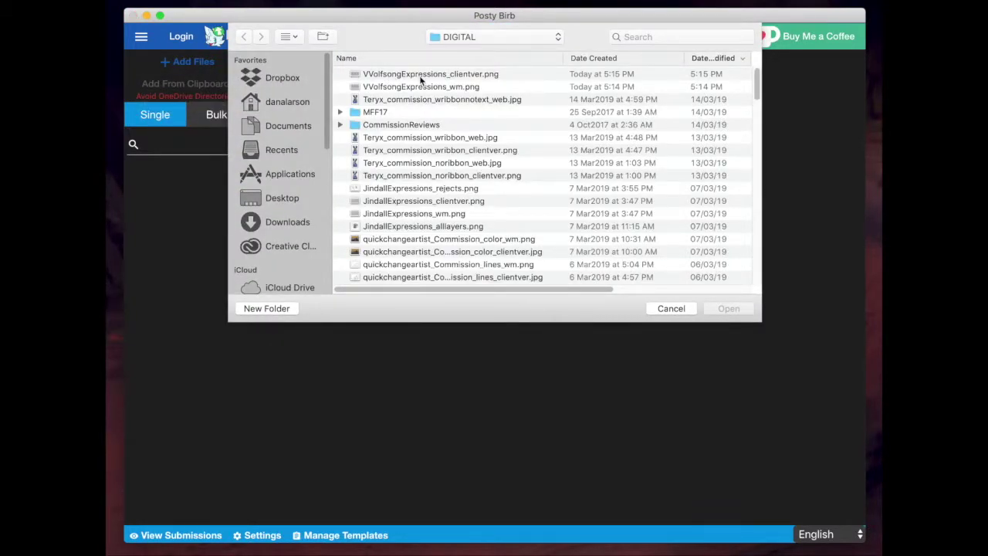
left_click(420, 88)
left_click(730, 309)
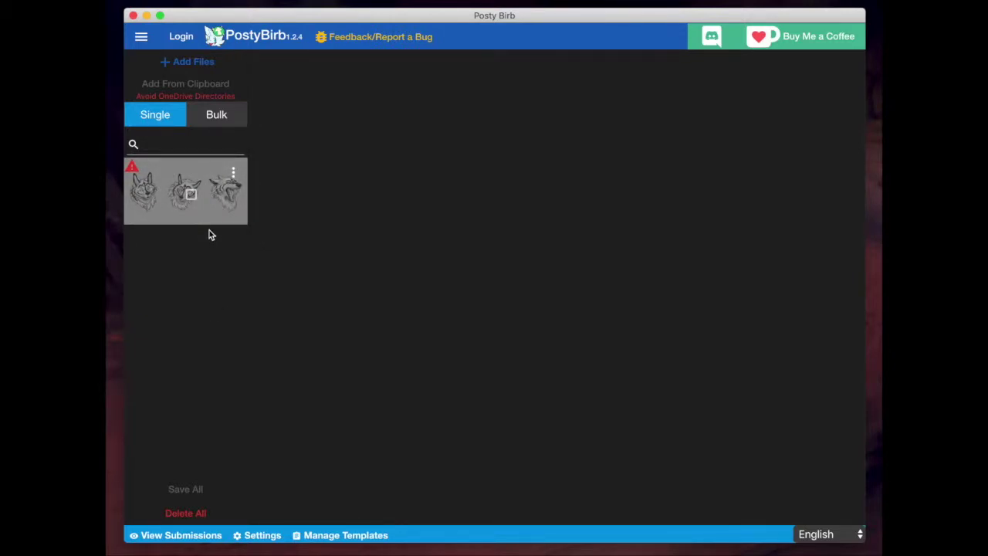
Select the added wolf expressions submission to open its editing form
mouse_move(171, 189)
mouse_move(209, 219)
mouse_move(216, 204)
mouse_move(132, 177)
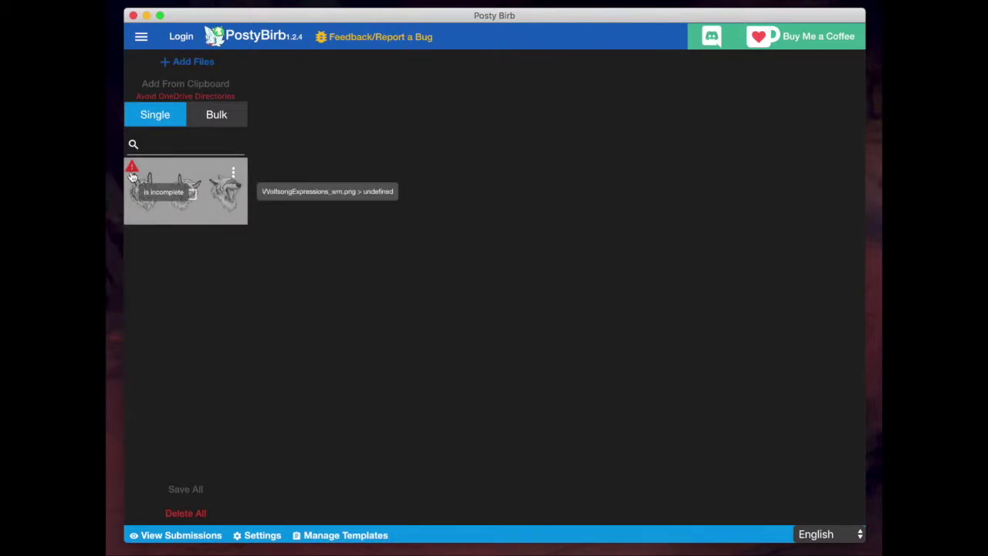
mouse_move(208, 222)
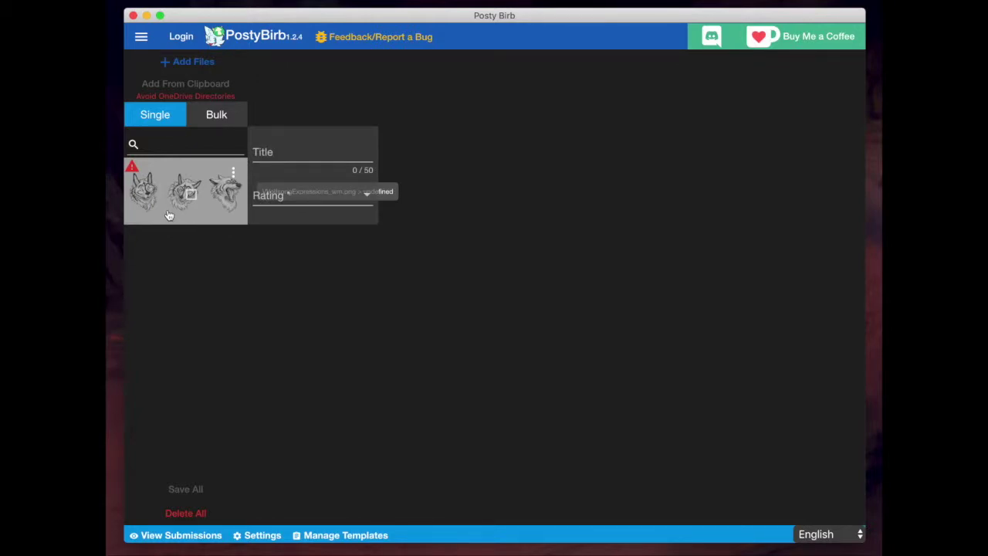
left_click(193, 198)
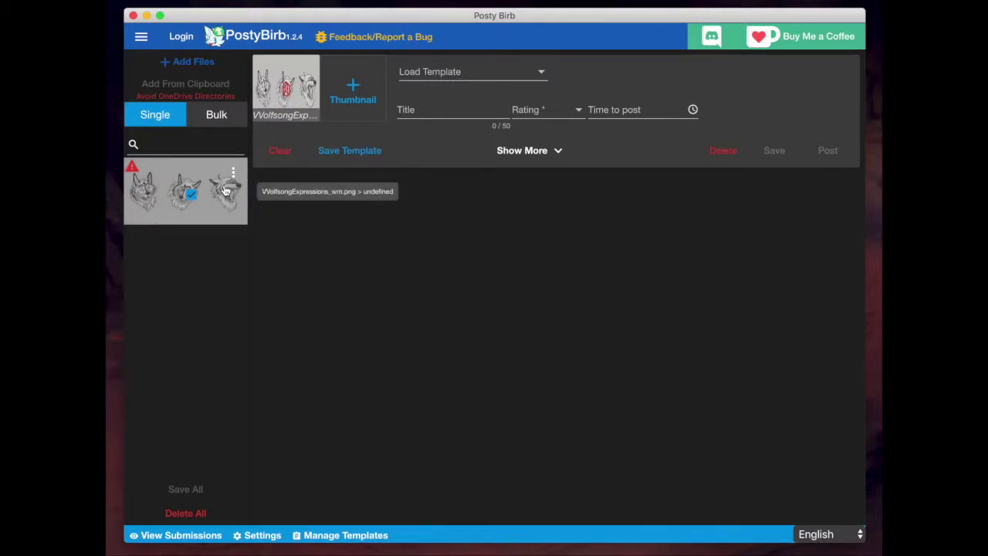
mouse_move(221, 205)
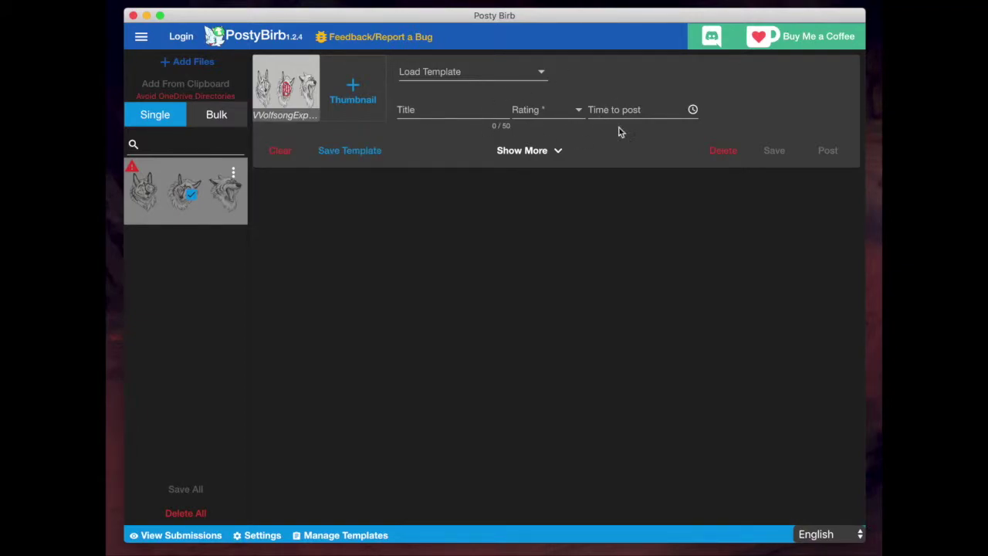
Title the submission "VVolfsong Expression Sheet" and set its rating to General
left_click(414, 110)
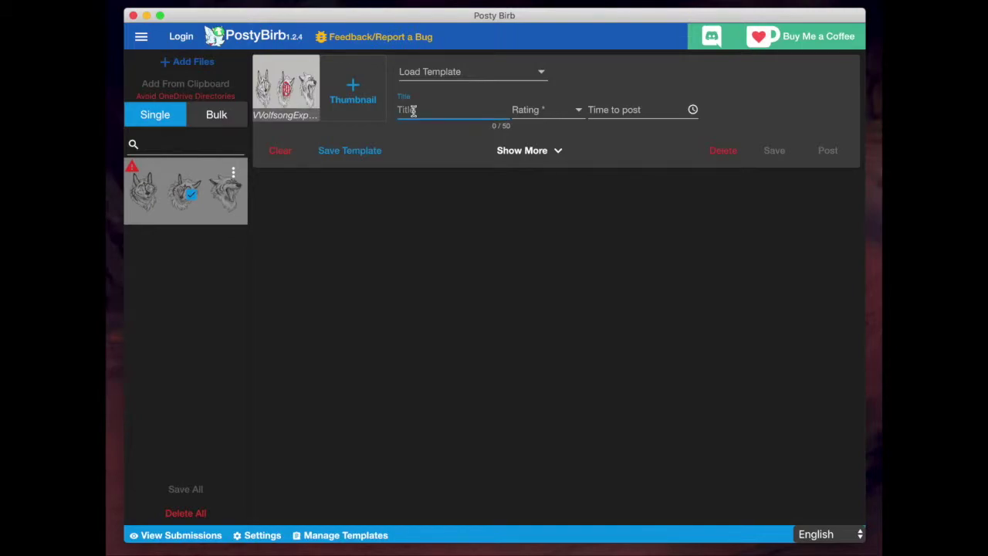
type("VWolfsong Expression")
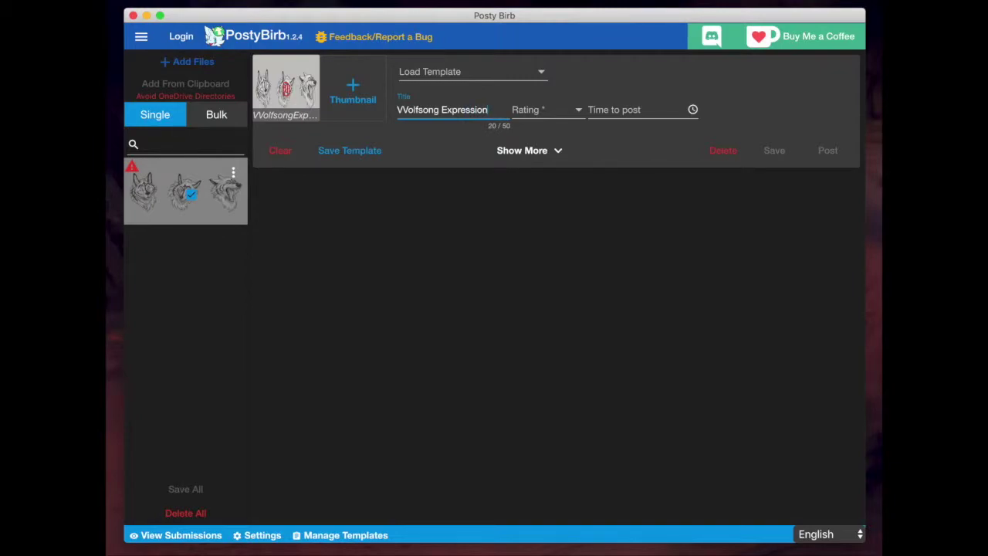
type(" Sheet")
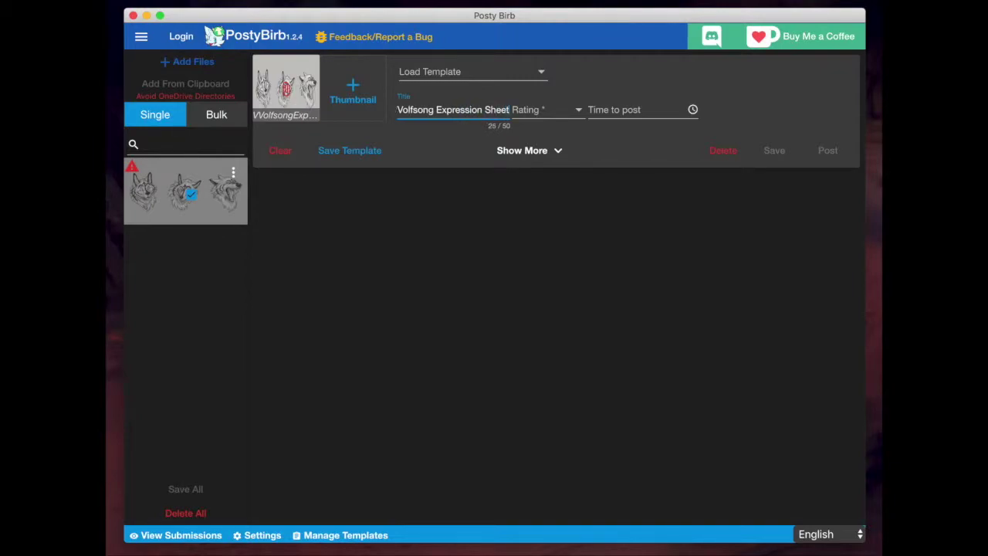
left_click(571, 113)
left_click(543, 110)
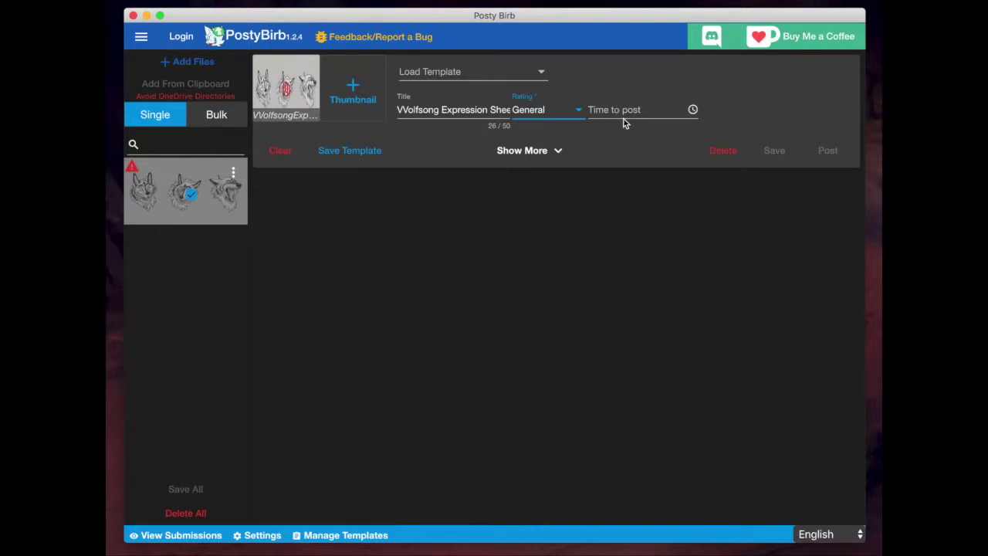
View the calendar for scheduling the posting time and cancel it without setting a date
left_click(646, 109)
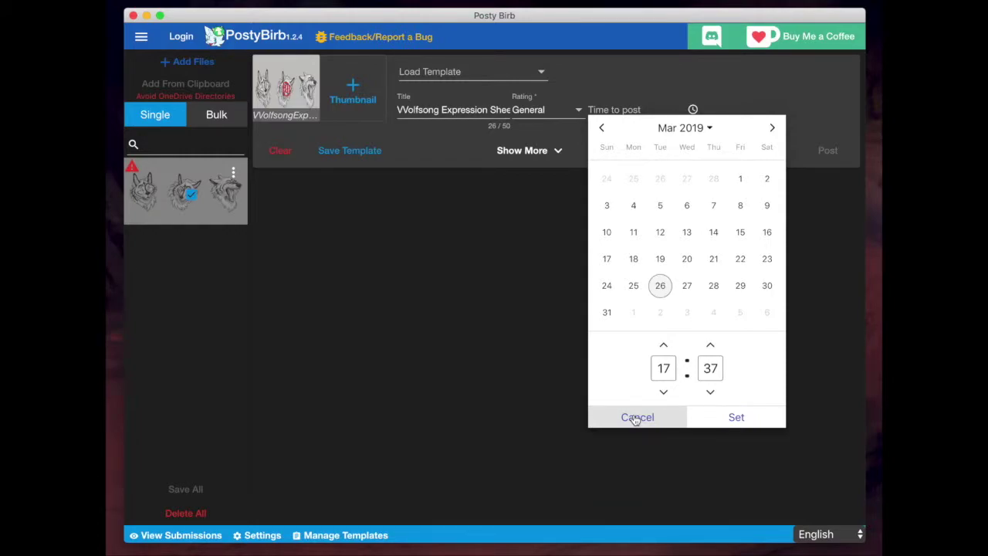
left_click(636, 418)
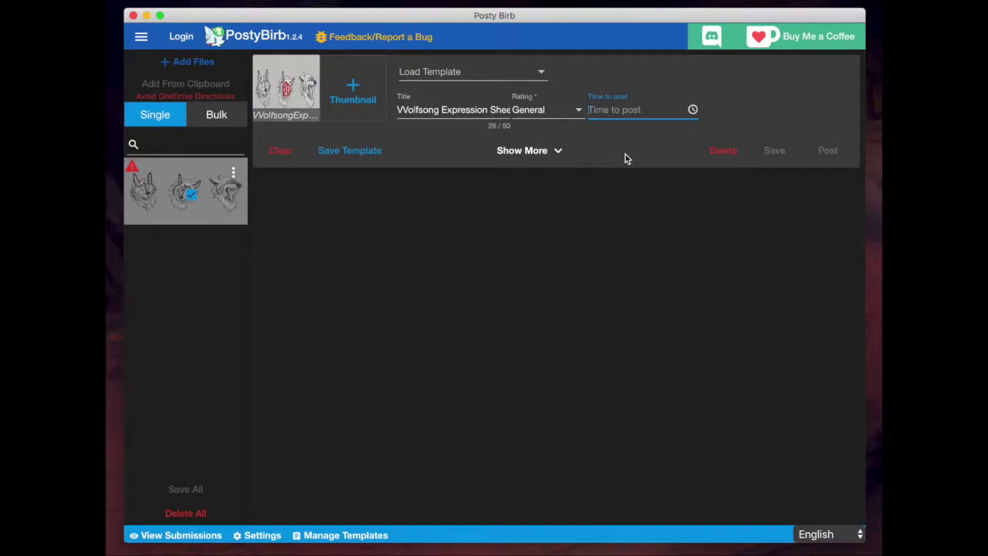
Expand the submission form and select DeviantArt, Fur Affinity, FurryNetwork, Mastodon and Tumblr as the websites to post to
left_click(535, 152)
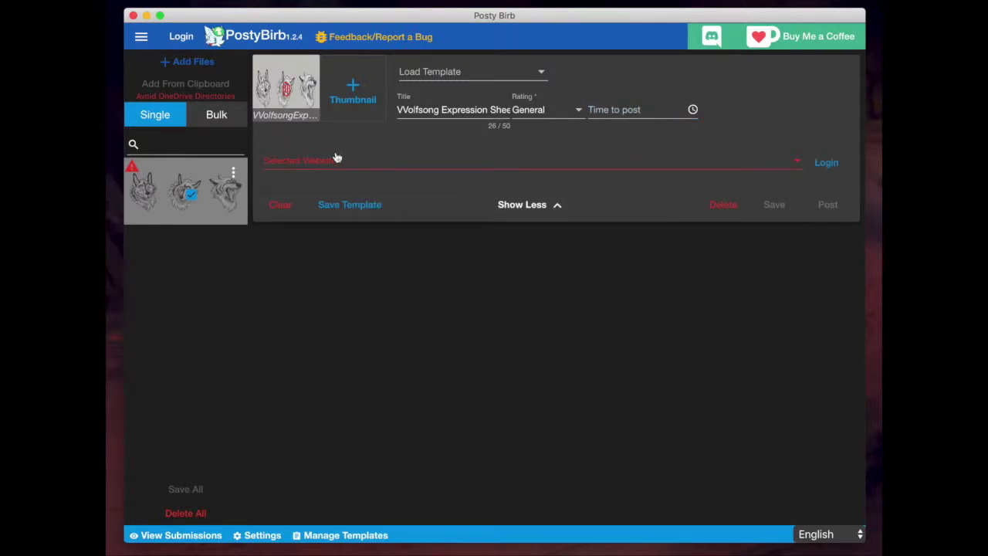
left_click(790, 162)
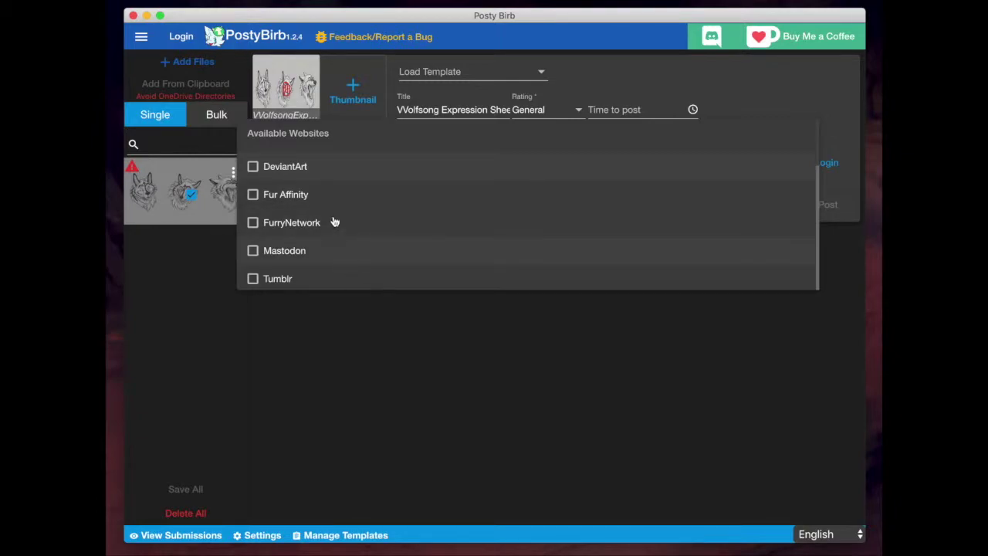
left_click(254, 167)
left_click(255, 195)
left_click(257, 224)
left_click(259, 252)
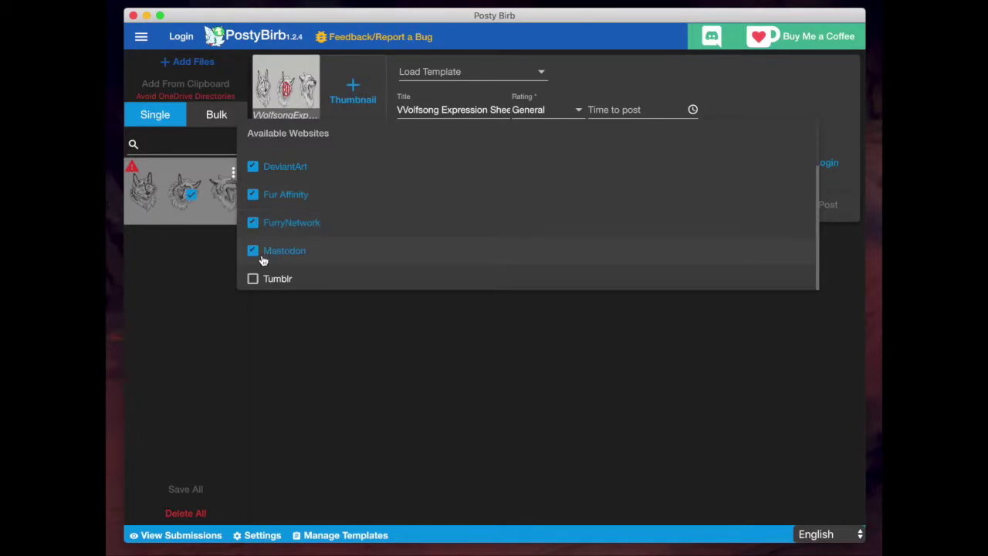
left_click(254, 279)
left_click(741, 98)
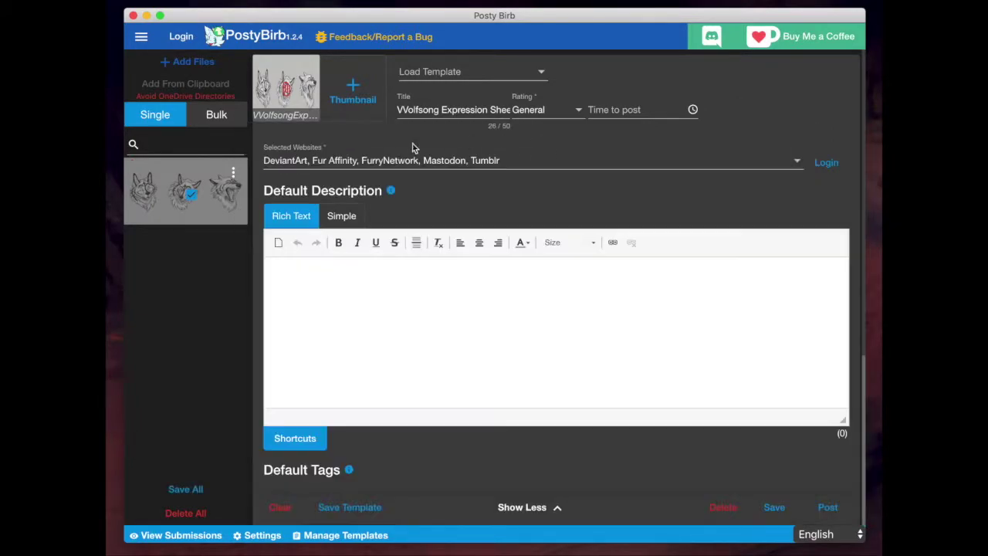
Write a default description reading "Custom description", followed after a blank line by "Let's say this is your awesome template!"
left_click(397, 321)
type("Custom description")
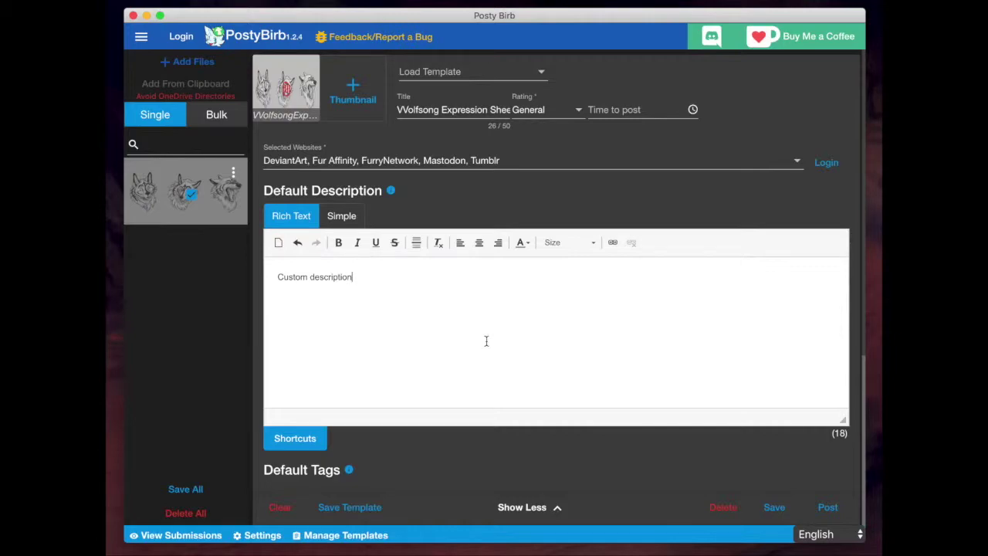
key("Return")
key("Return")
type("Let's say this is your awesome templat")
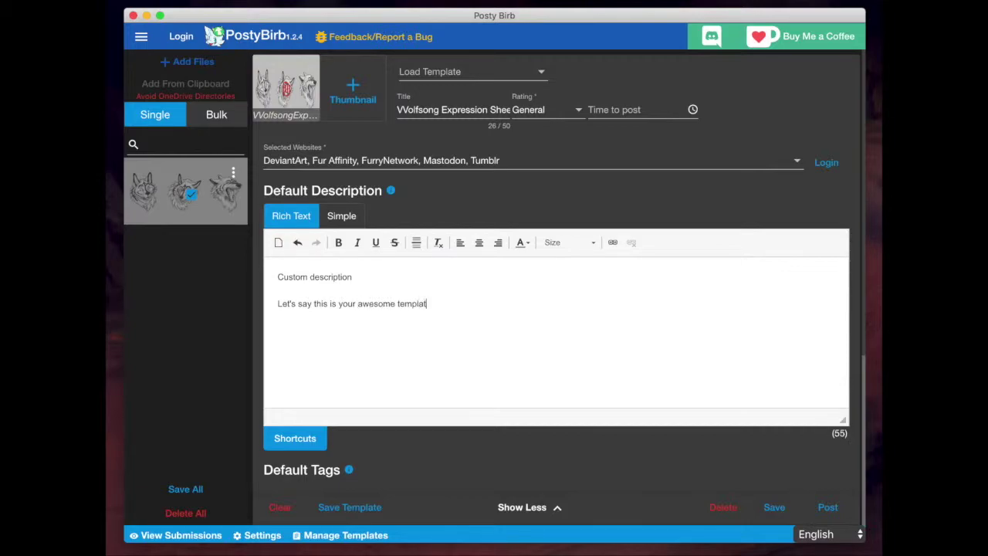
type("e!!")
Save the submission's settings as a template named "DEMO TEMPLATE" and check for it among the loadable templates without loading one
left_click(359, 508)
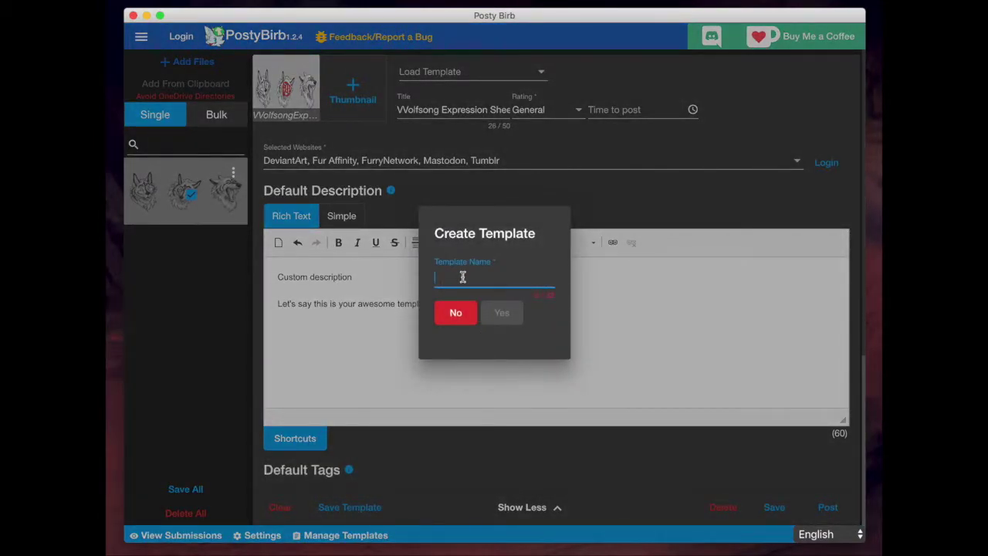
type("DEMO TEMPLATE")
left_click(499, 318)
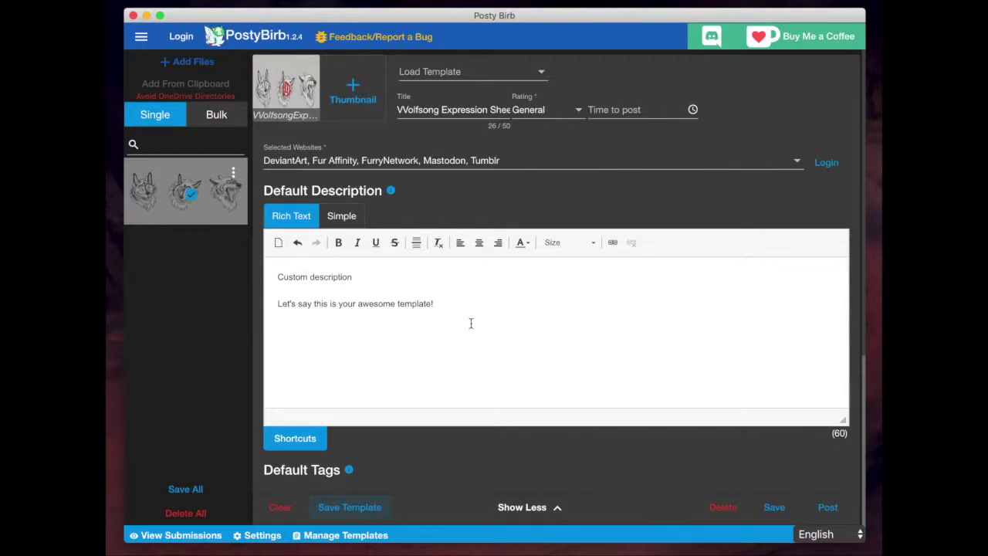
left_click(507, 80)
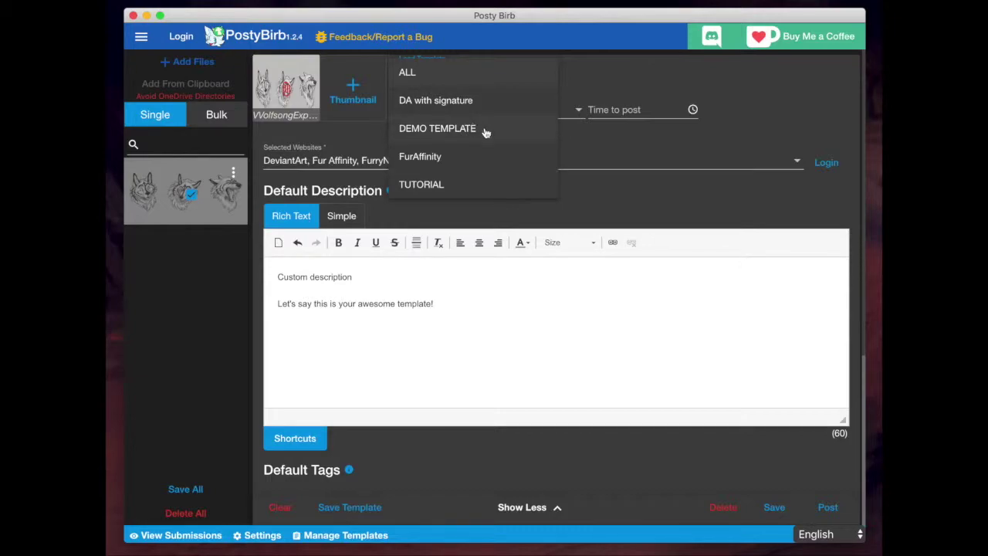
left_click(753, 110)
Add the default tags "animal", "animals" and "wolf" to the submission
scroll(463, 458, "down", 5)
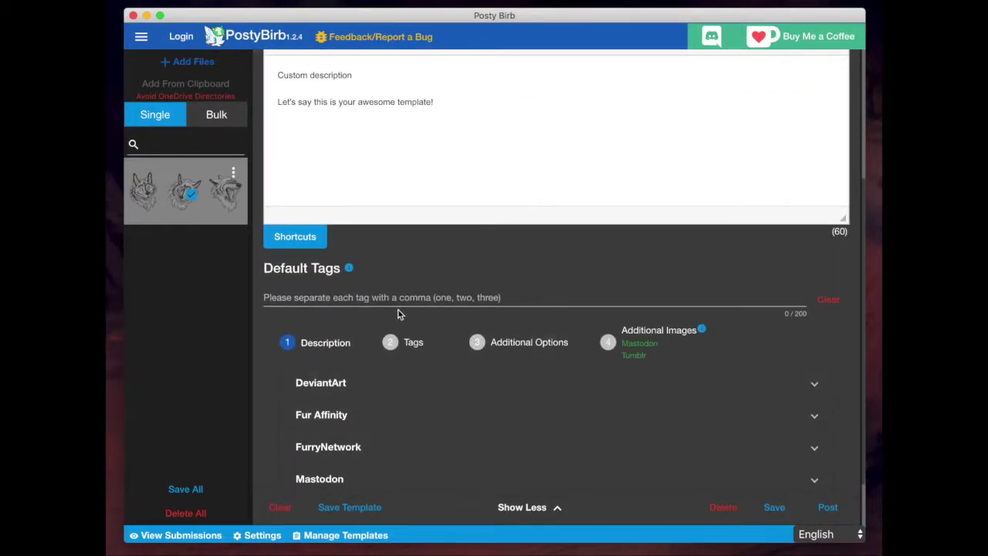
left_click(328, 295)
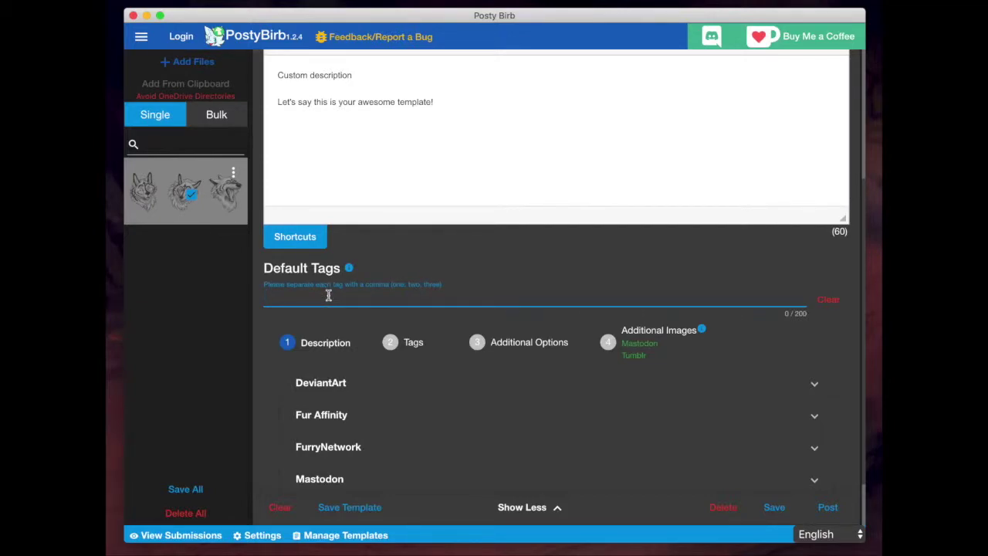
type("animal")
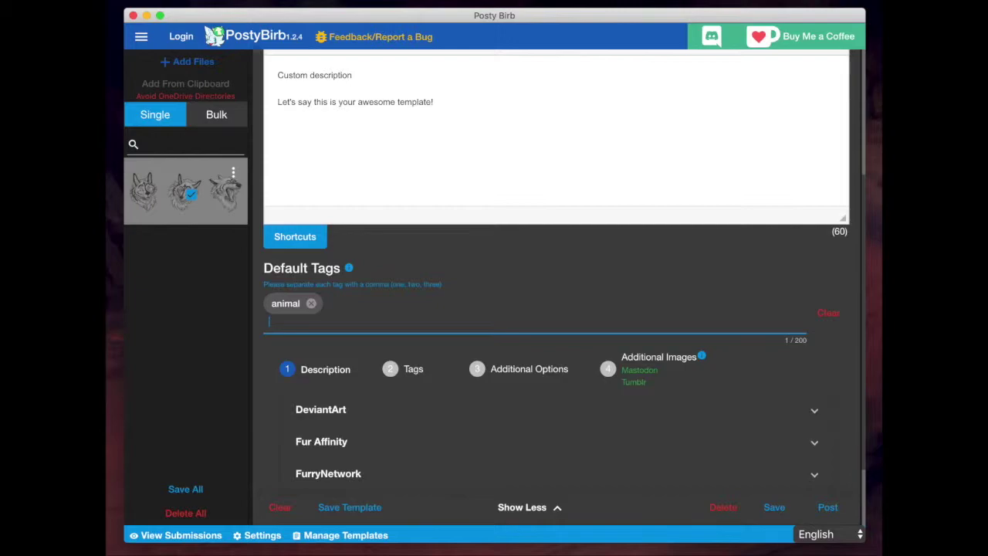
type(",animals")
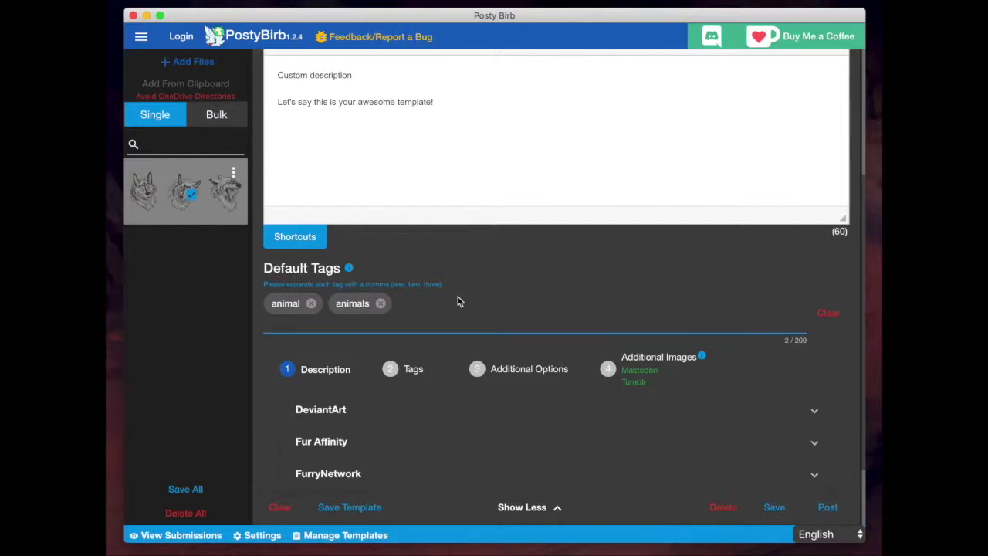
type(",wol")
type("f,")
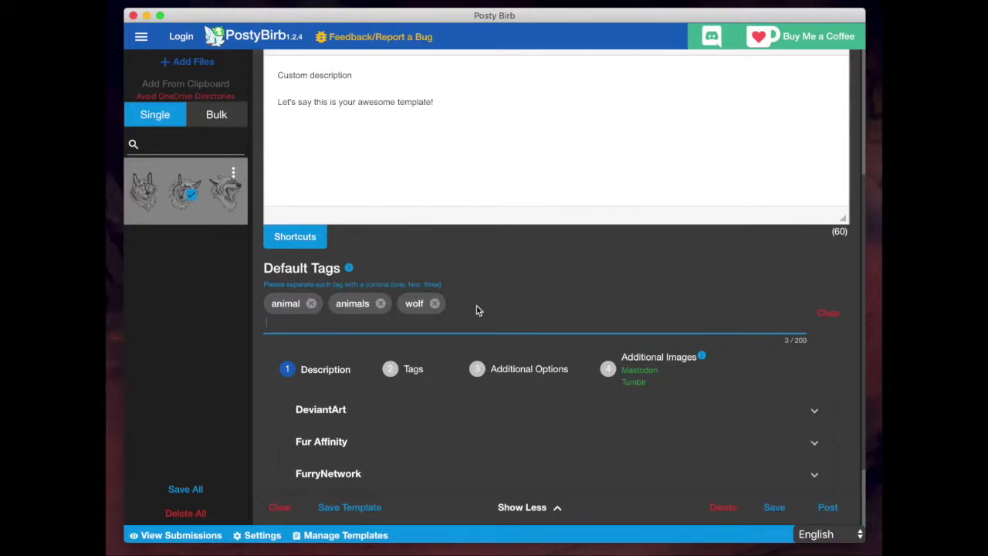
Add "extra" as a tag specific to DeviantArt in the per-website tag settings
scroll(477, 308, "up", 5)
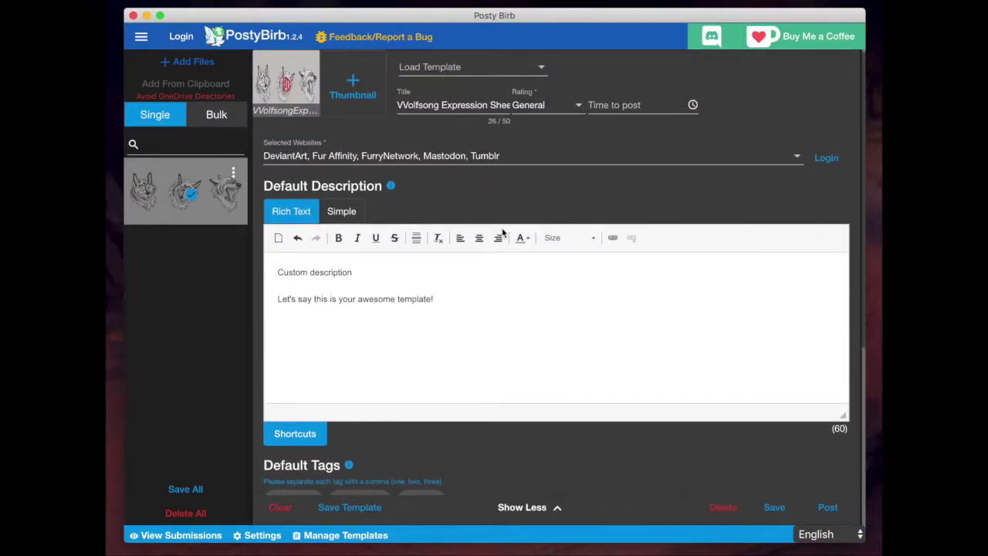
scroll(512, 382, "down", 6)
scroll(512, 385, "down", 1)
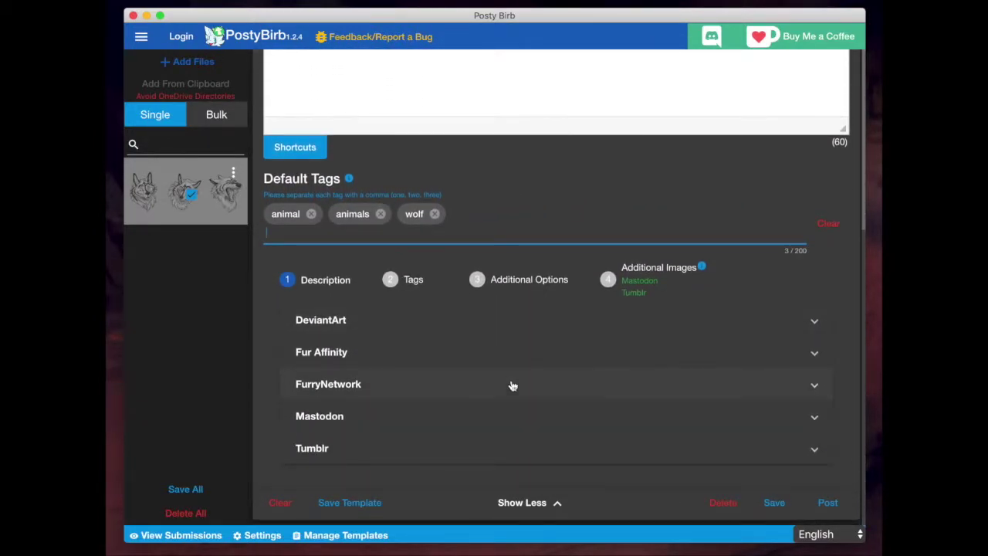
left_click(403, 290)
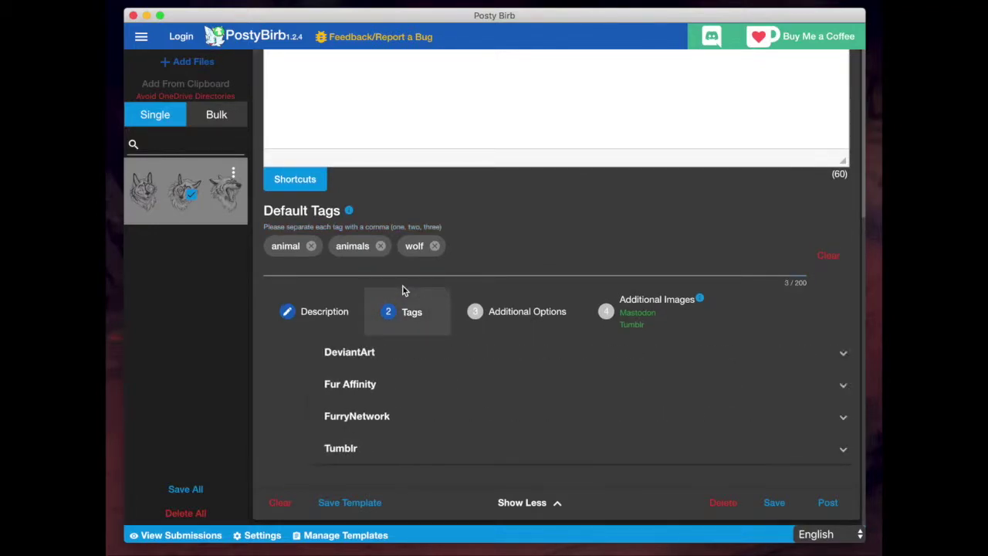
left_click(451, 353)
scroll(451, 353, "down", 1)
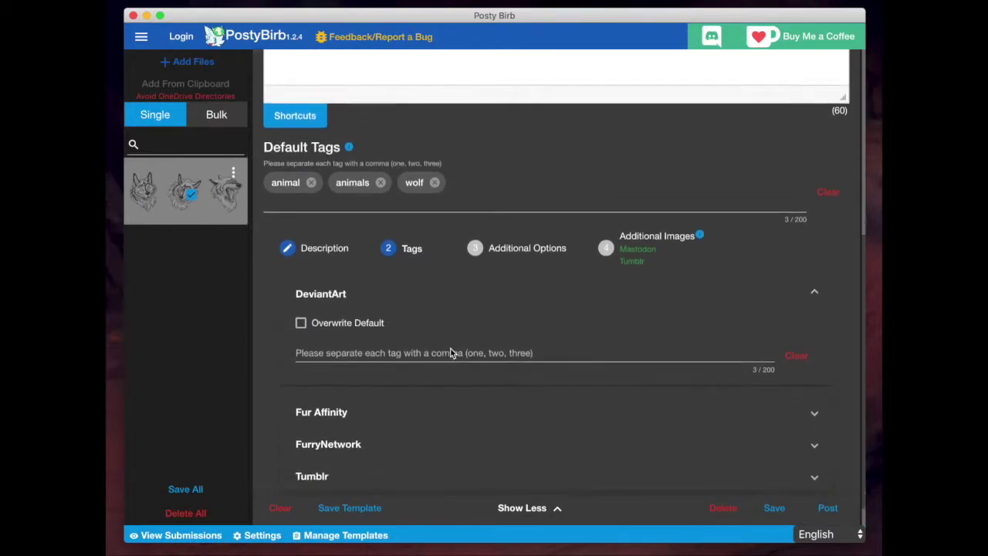
left_click(375, 349)
type("e")
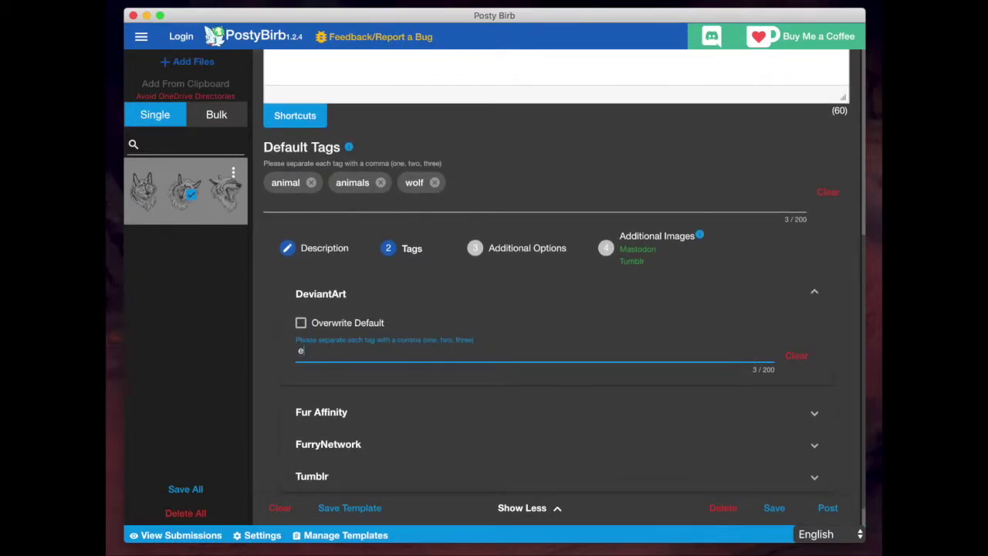
type("xtra")
key("Return")
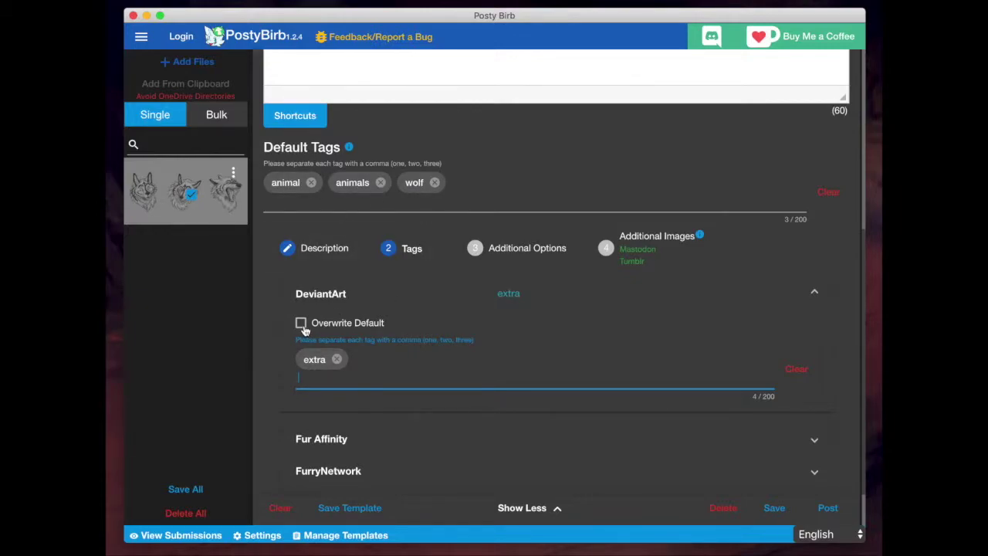
Try overwriting the default tags for DeviantArt, removing its "extra" tag and turning the overwrite off again
left_click(303, 327)
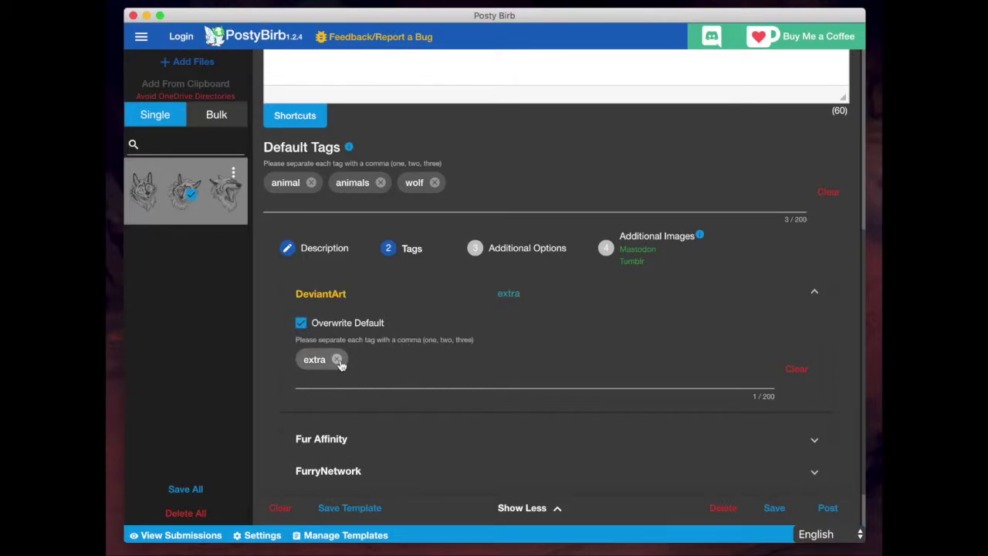
left_click(337, 359)
left_click(301, 326)
Disable the default description for DeviantArt and replace its text with "Just for Deviantart!"
left_click(325, 249)
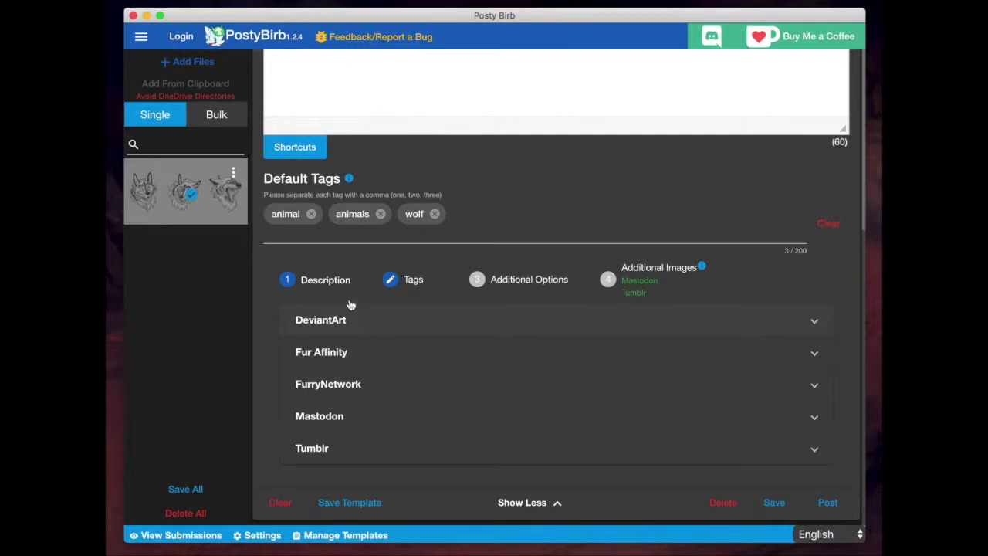
left_click(383, 329)
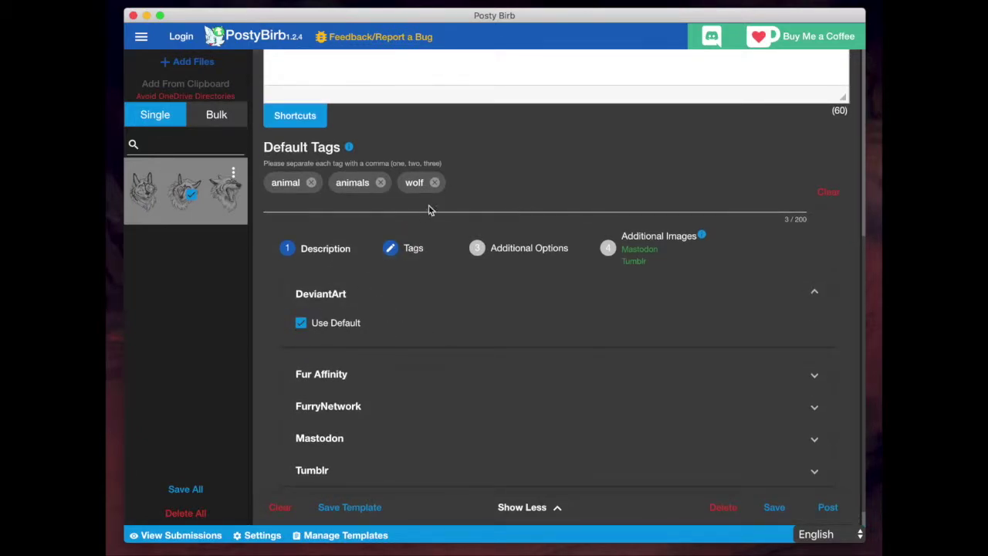
scroll(430, 209, "up", 5)
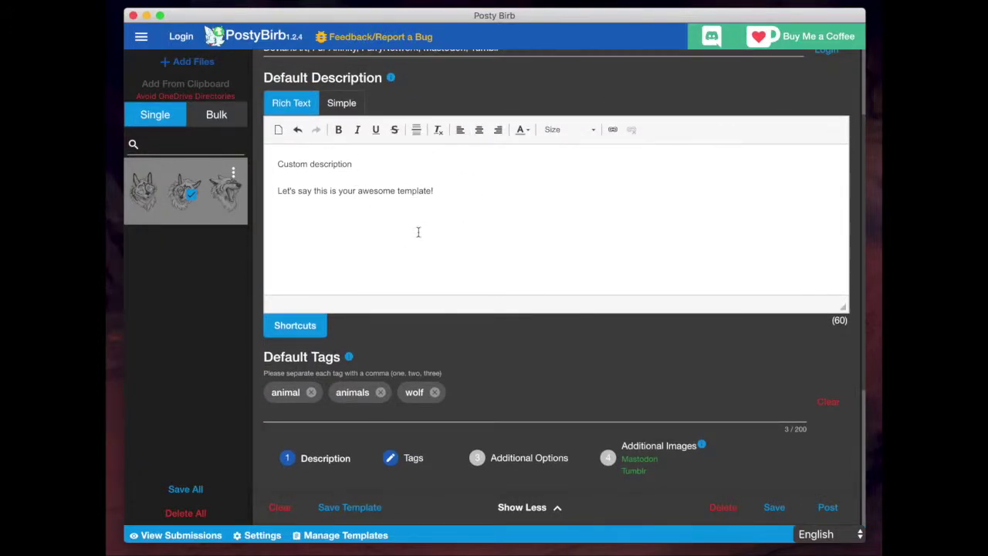
scroll(417, 232, "down", 5)
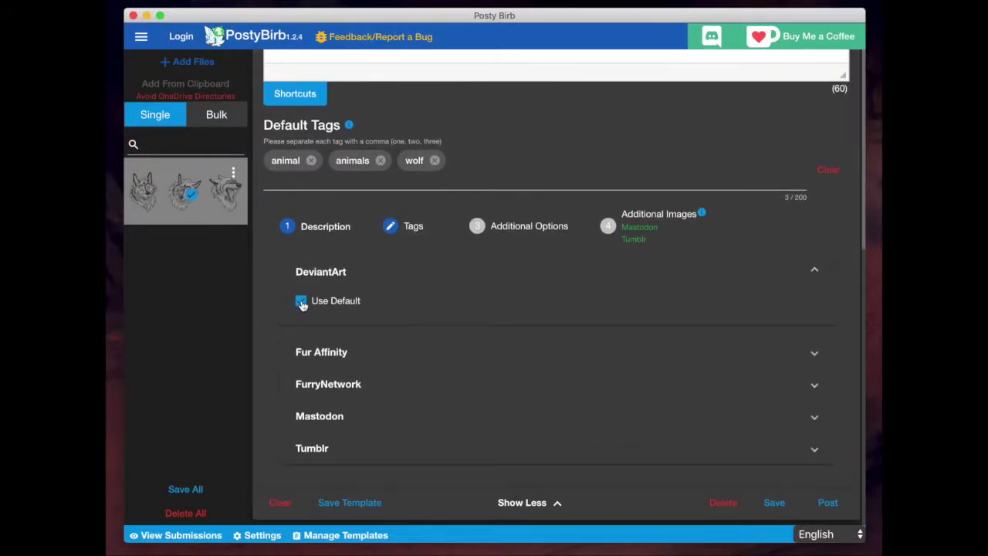
left_click(301, 301)
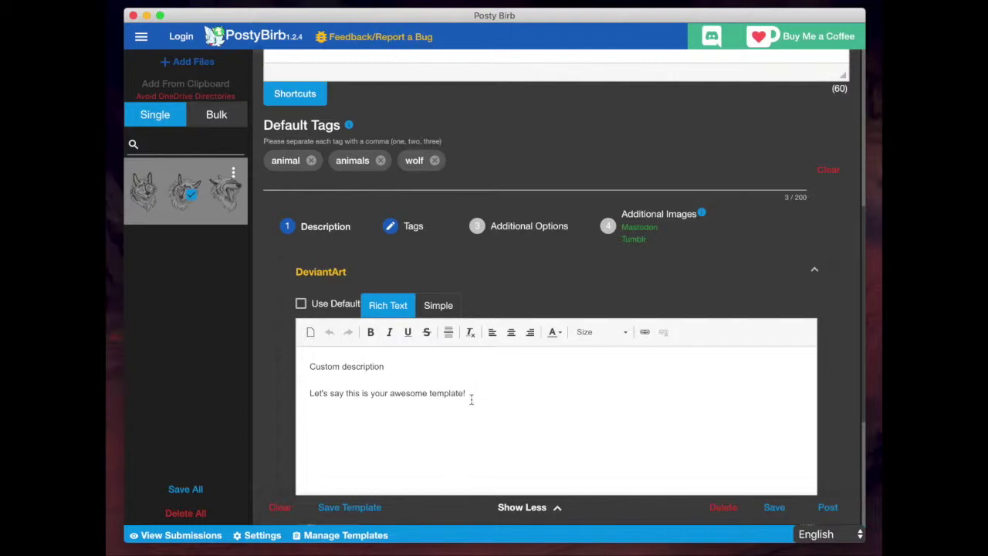
left_click_drag(469, 399, 313, 361)
type("Just for Deviantart!")
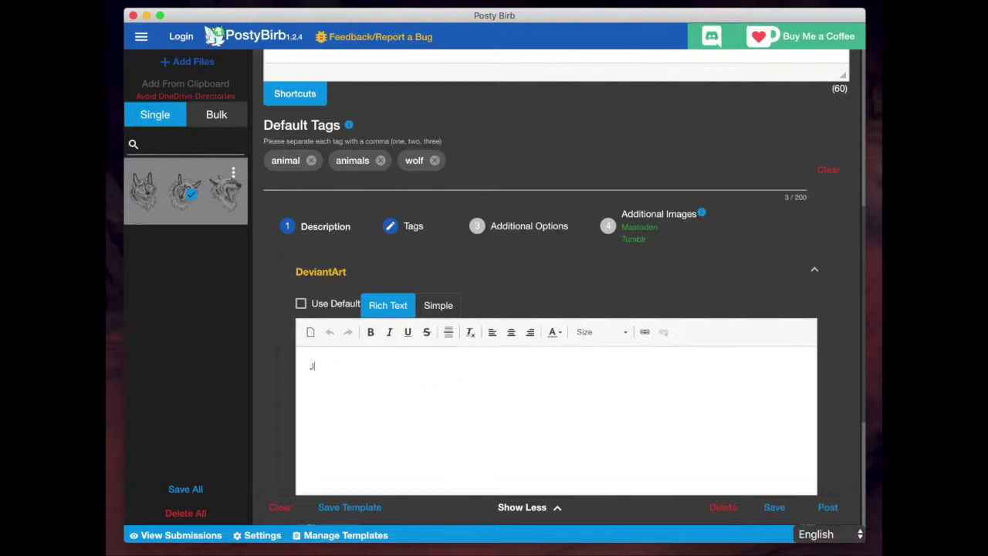
Append the word "Changes" to the end of the default description's last line
scroll(540, 180, "down", 3)
scroll(540, 180, "up", 4)
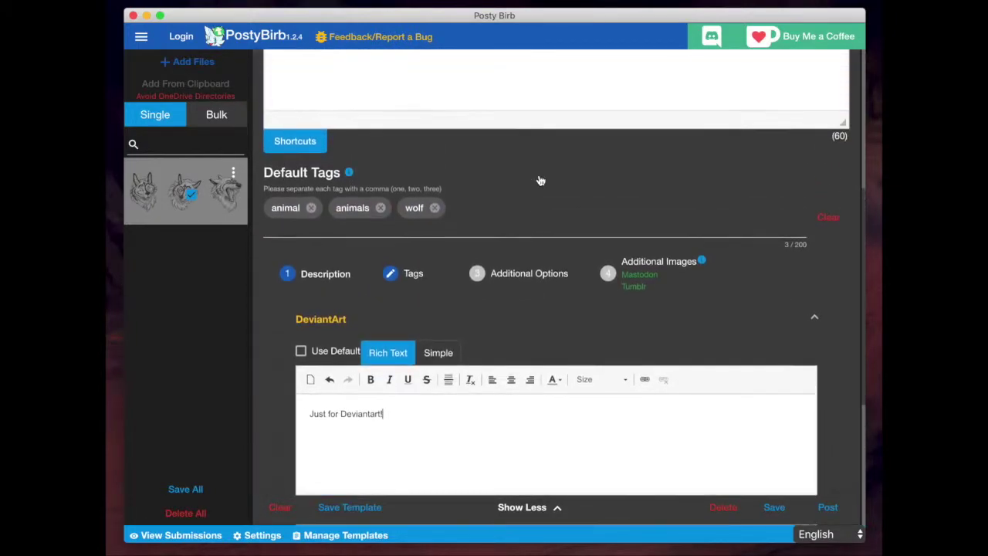
scroll(540, 181, "up", 3)
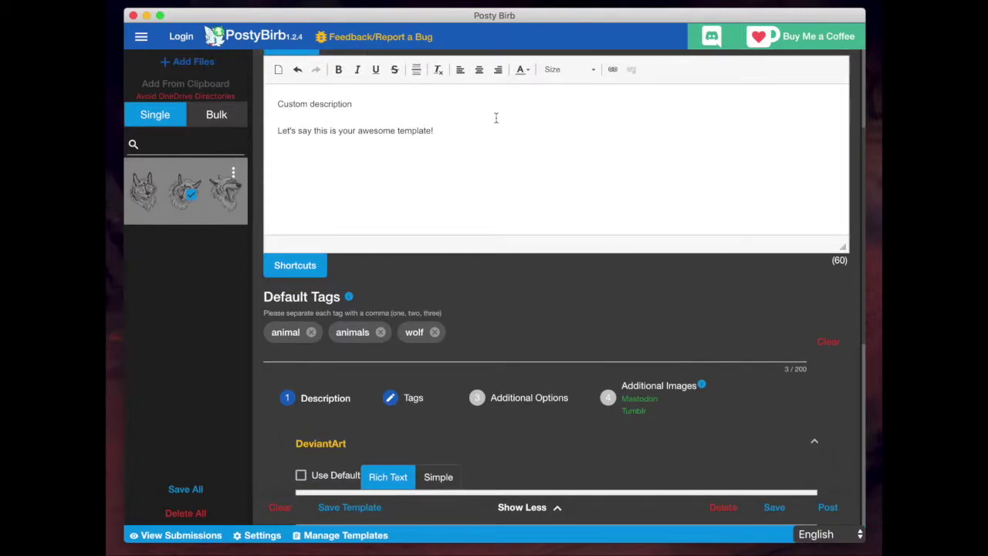
left_click(461, 139)
type("Changes")
Add the tag "changes" to the default tags
left_click(498, 338)
type("cahnge")
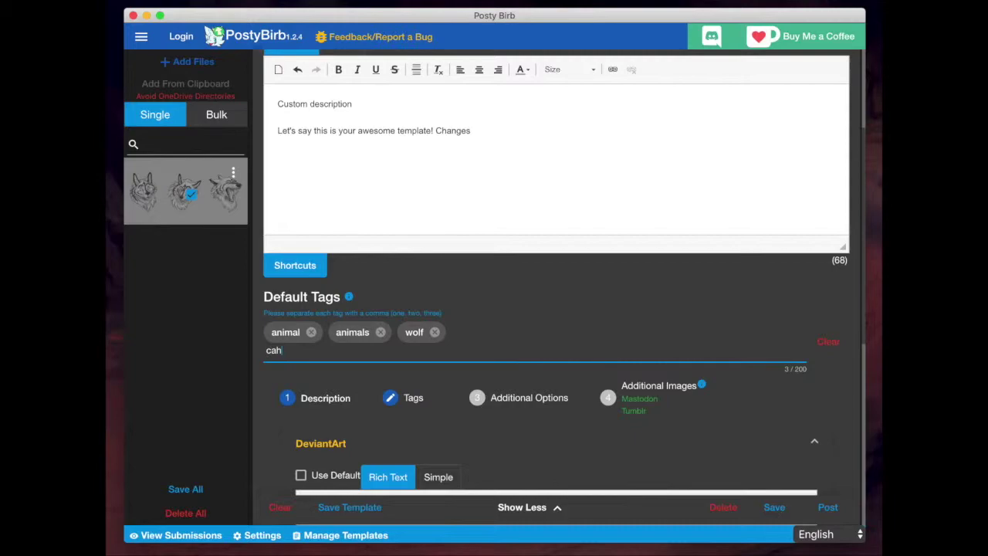
key("BackSpace")
key("BackSpace")
key("BackSpace")
type("anges")
key("Return")
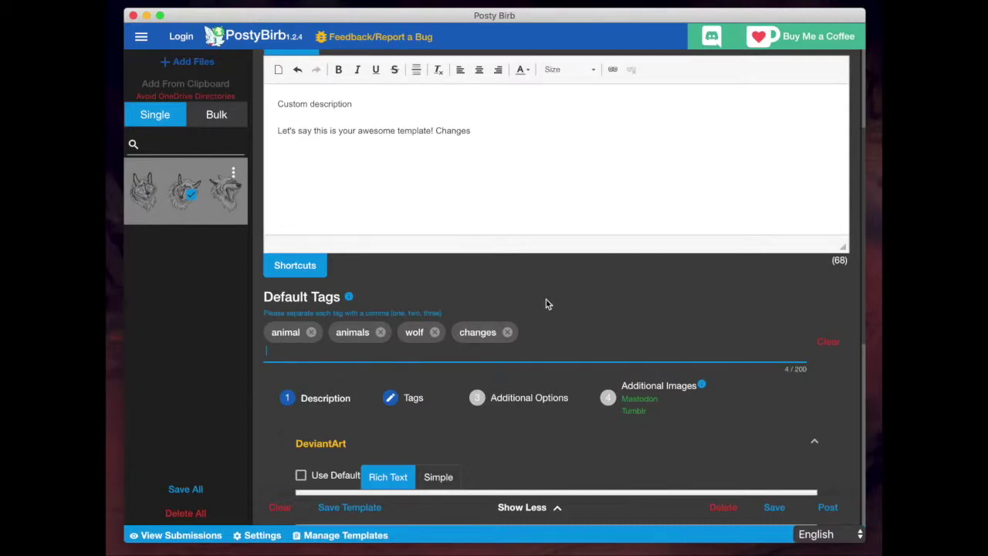
Save the modified description and tags as a template again under the same name, "DEMO TEMPLATE"
scroll(547, 301, "up", 3)
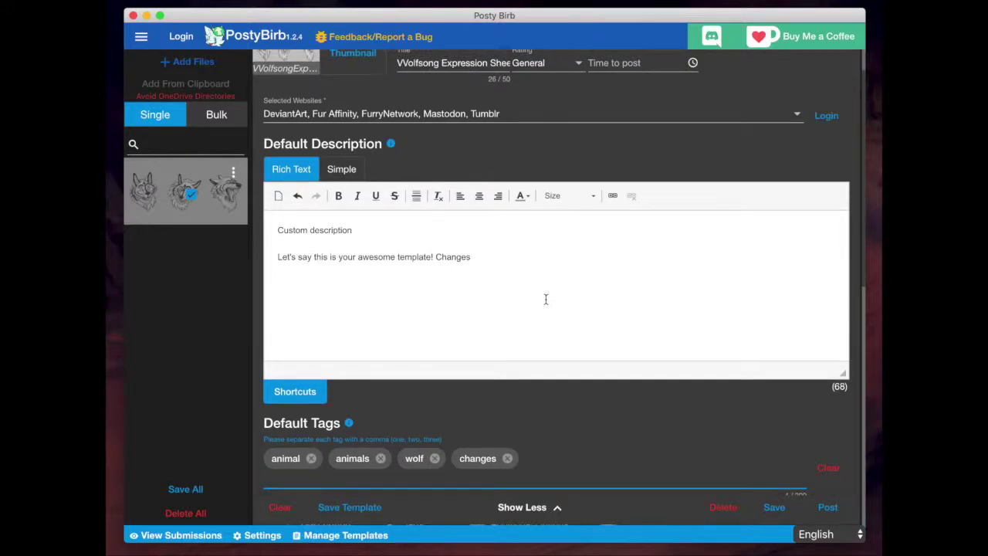
left_click(352, 507)
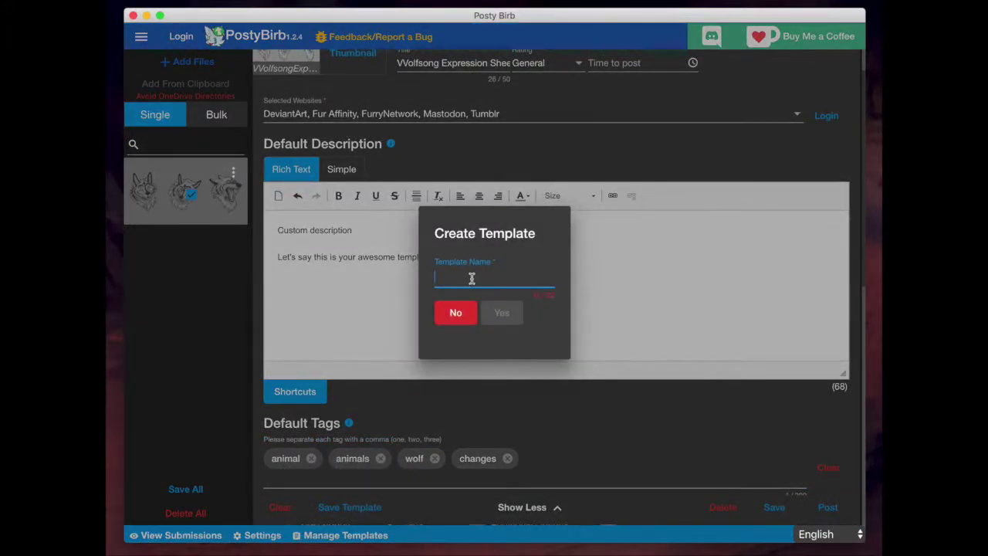
type("DEMO TEMPLATE")
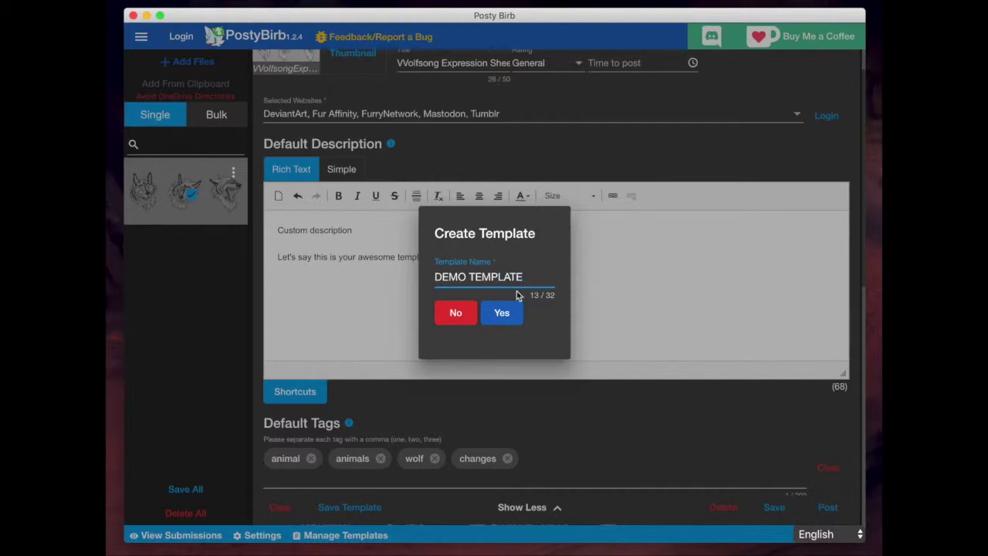
left_click(503, 313)
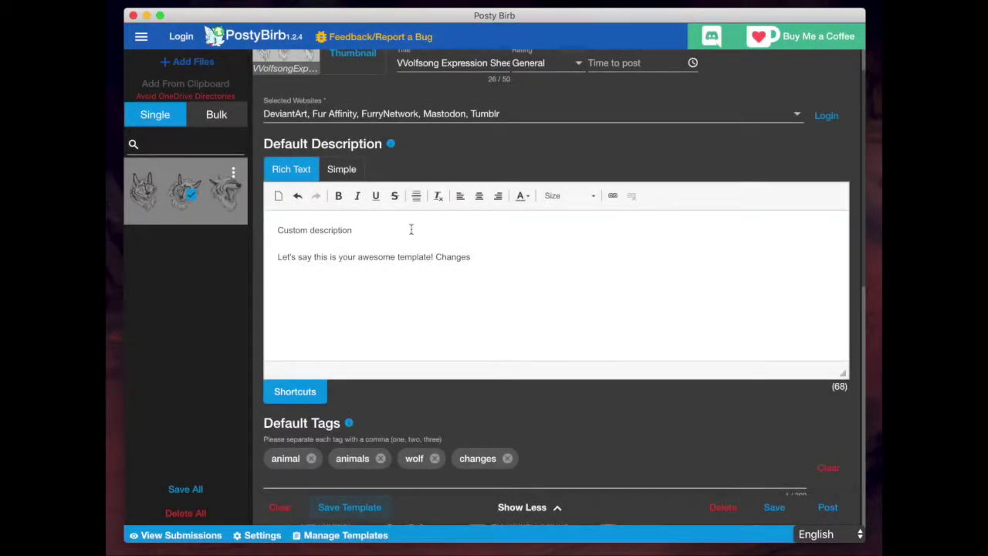
Load the "ALL" template into the submission
scroll(510, 348, "down", 5)
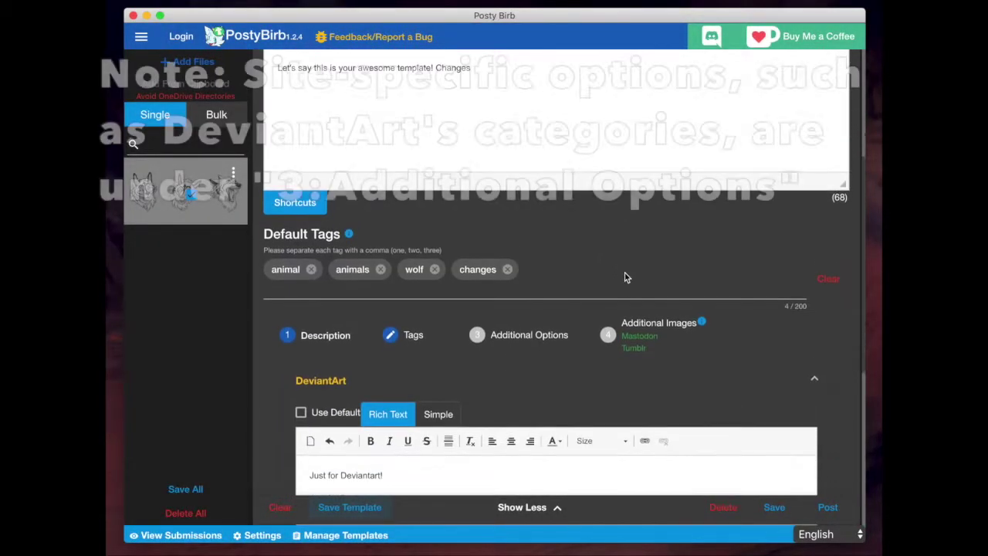
left_click(643, 332)
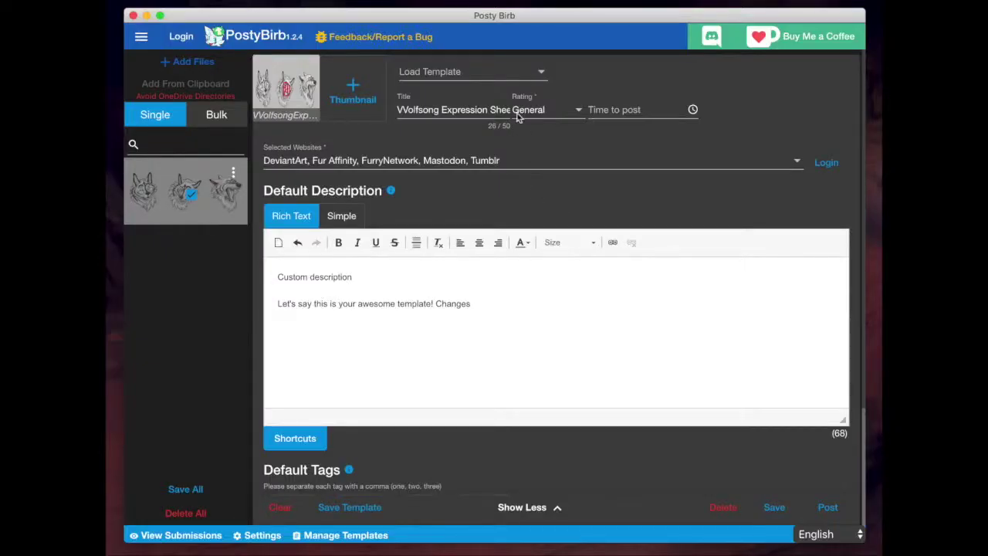
left_click(504, 82)
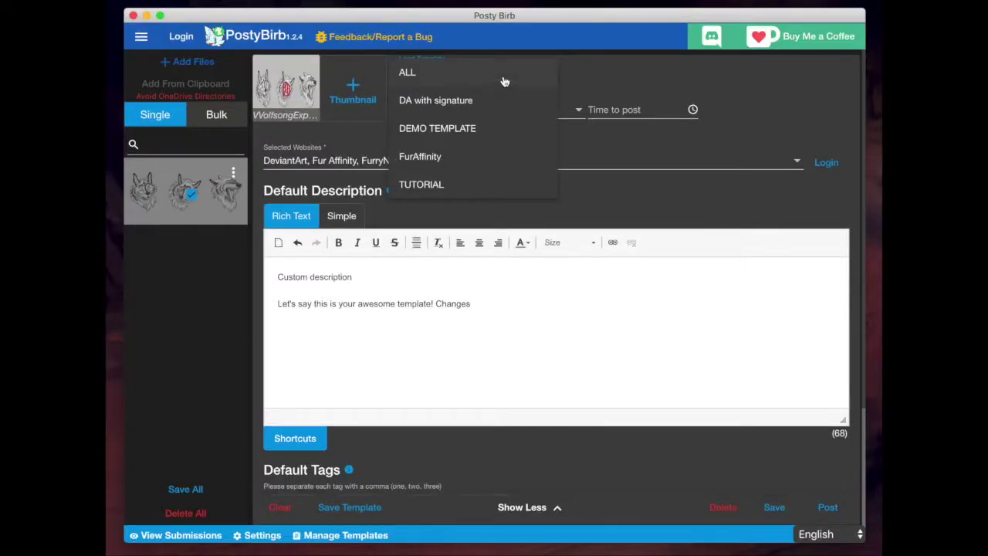
left_click(450, 83)
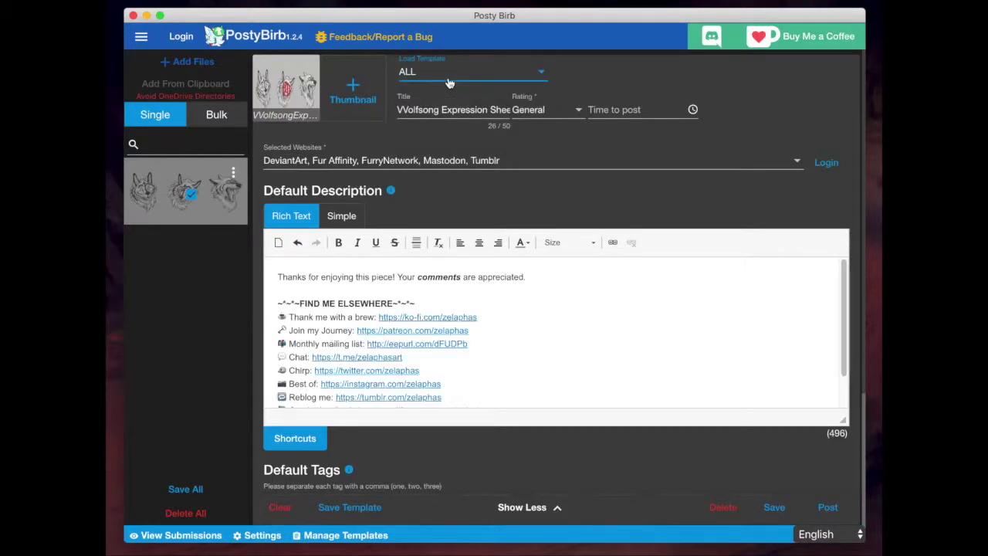
Review the loaded template's default description, including its list of social links, and the default tags
scroll(590, 236, "down", 1)
scroll(595, 242, "down", 1)
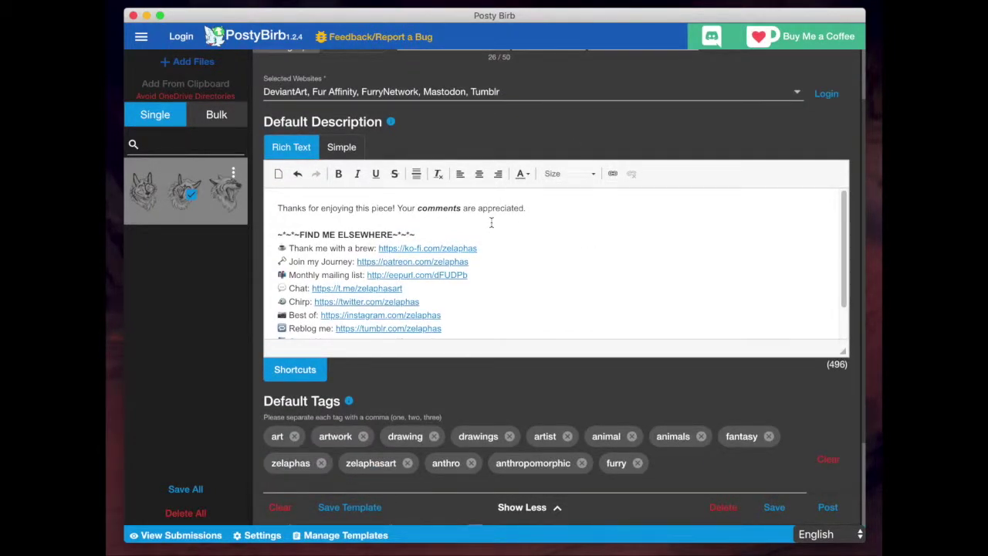
scroll(373, 249, "down", 1)
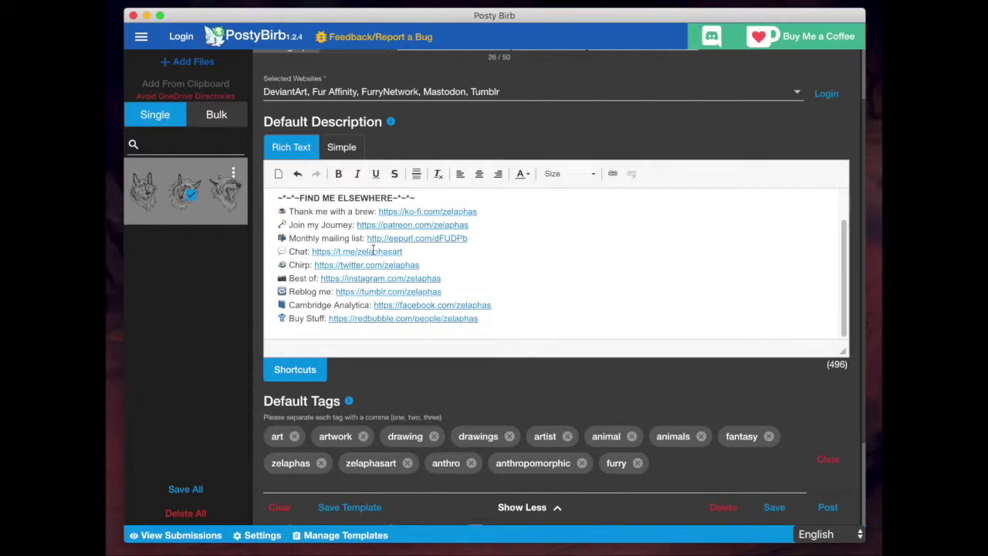
scroll(345, 221, "up", 1)
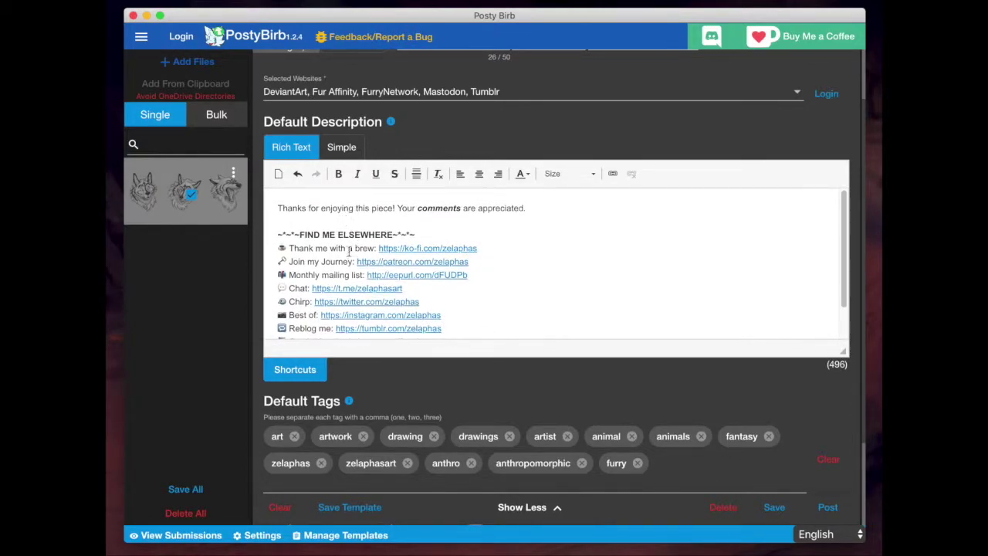
scroll(309, 312, "down", 1)
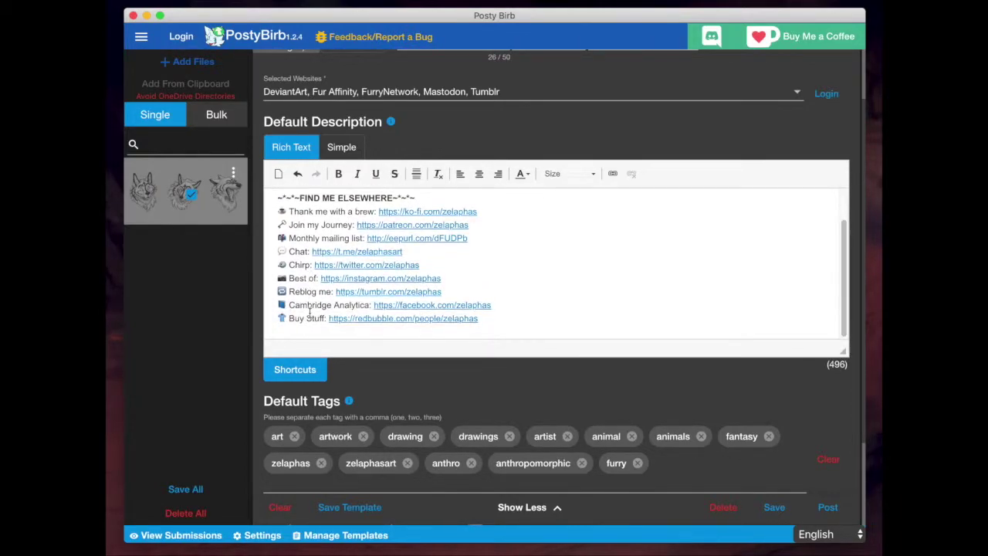
Check the bold italic word "comments" in the default description, the default tags and the additional images section
key("super+z")
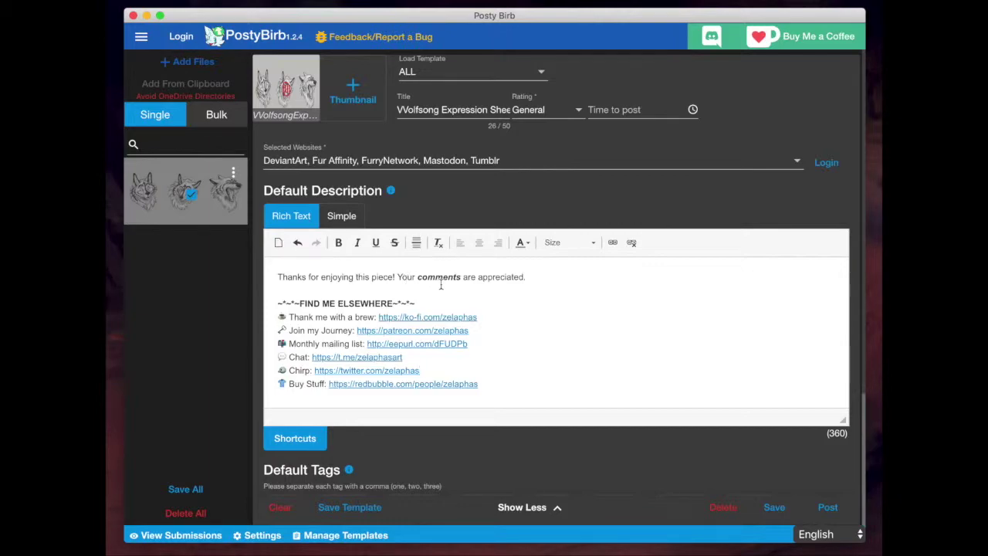
scroll(546, 327, "down", 1)
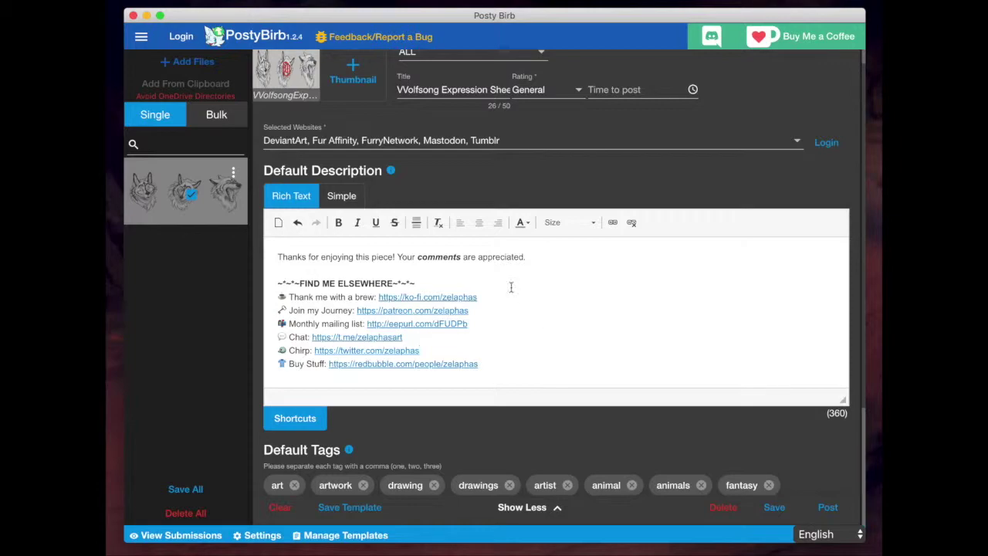
left_click_drag(416, 258, 460, 257)
left_click(459, 257)
scroll(421, 77, "up", 1)
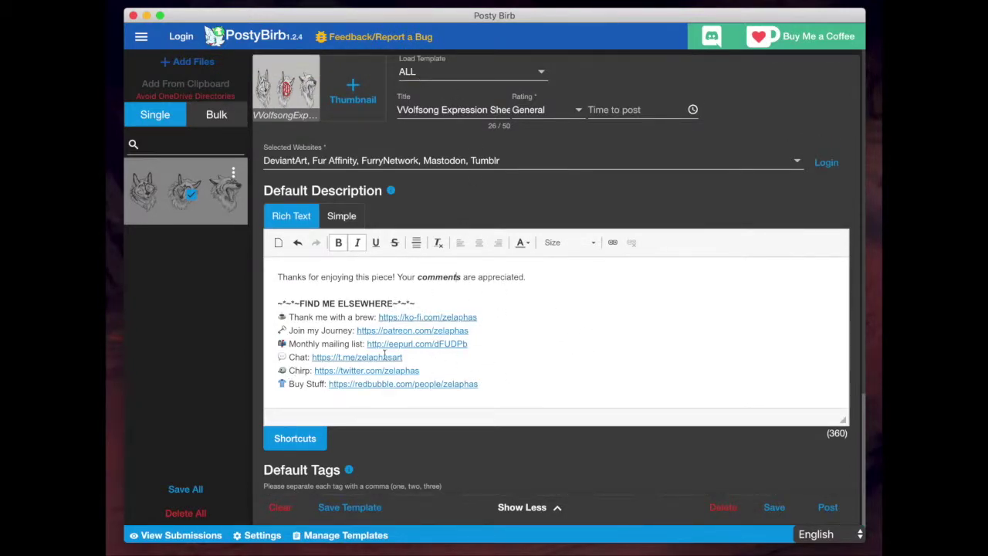
scroll(640, 328, "down", 3)
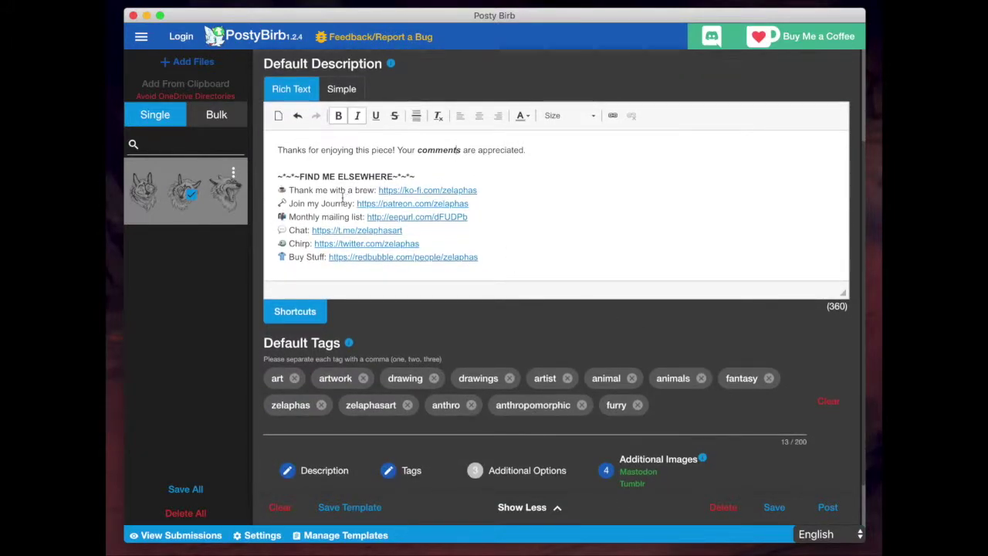
scroll(615, 348, "down", 1)
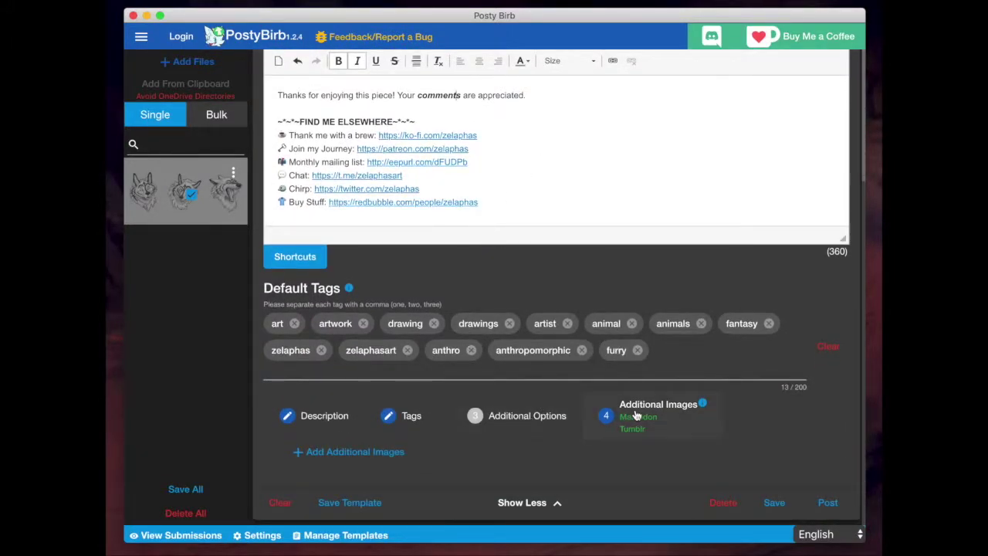
Save the submission for DeviantArt, Fur Affinity, FurryNetwork, Mastodon and Tumblr, and decline the offer to view submissions
scroll(579, 206, "up", 3)
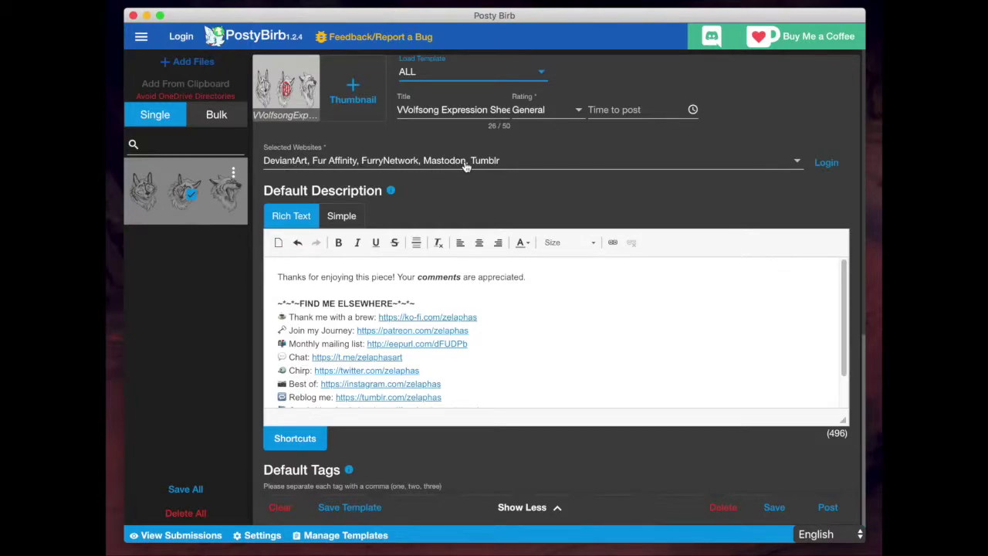
scroll(561, 273, "down", 1)
scroll(562, 273, "down", 3)
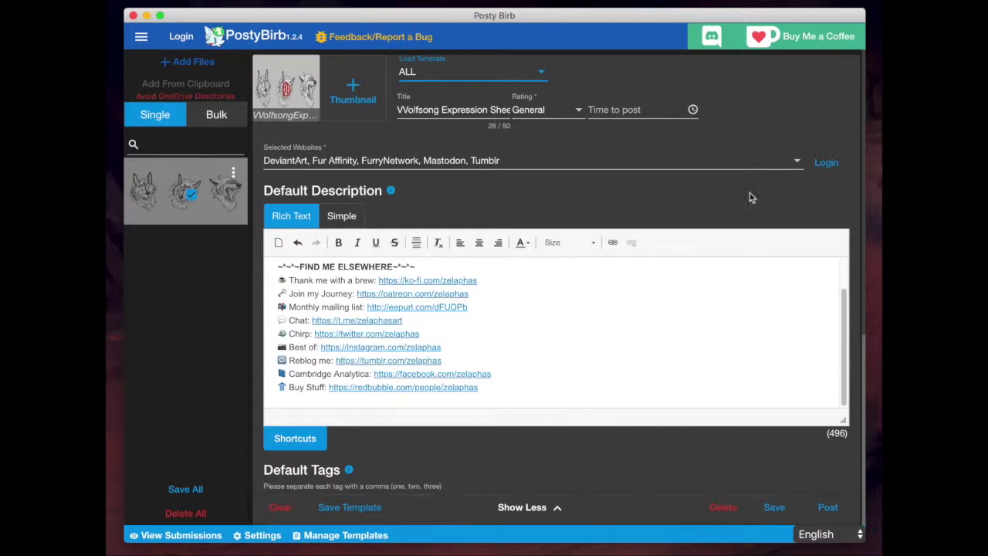
scroll(433, 375, "down", 5)
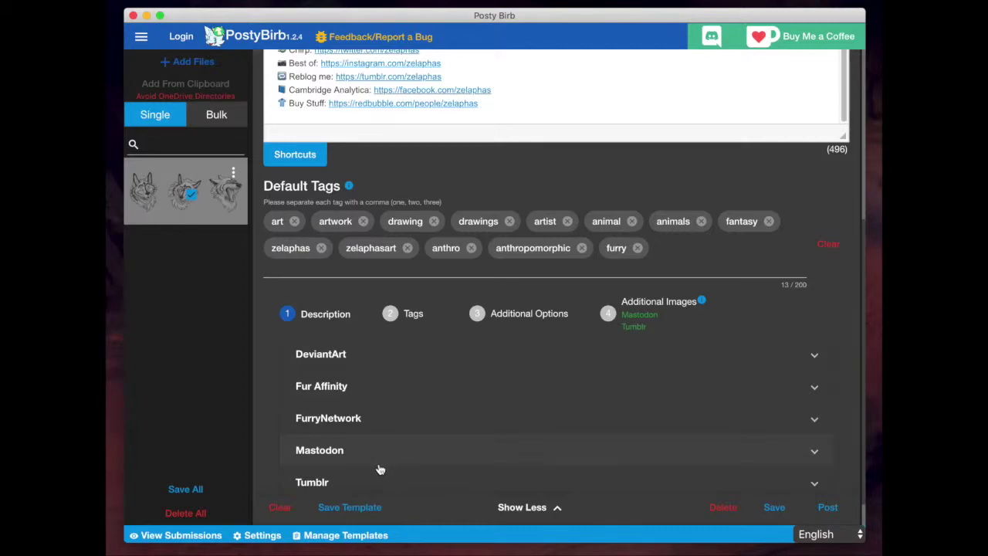
left_click(771, 510)
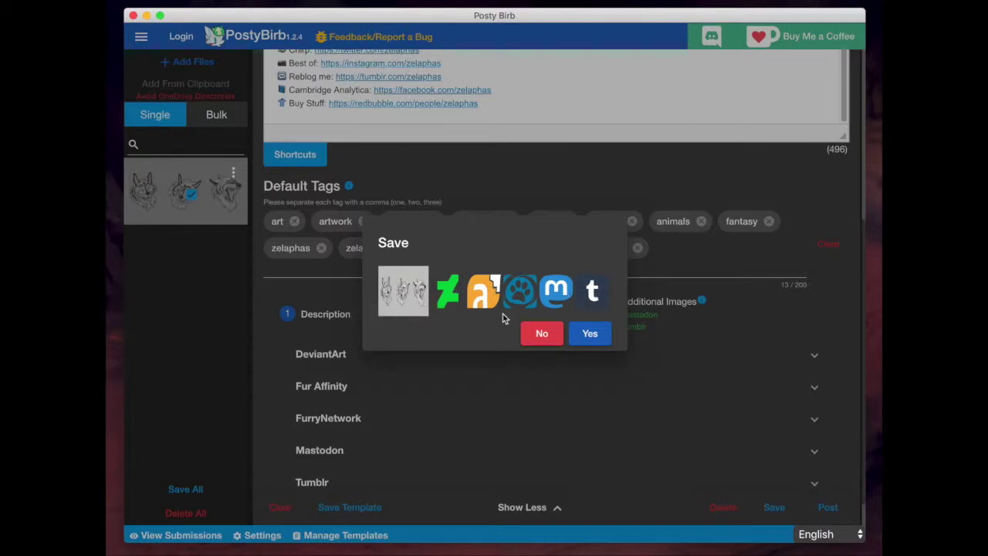
left_click(591, 337)
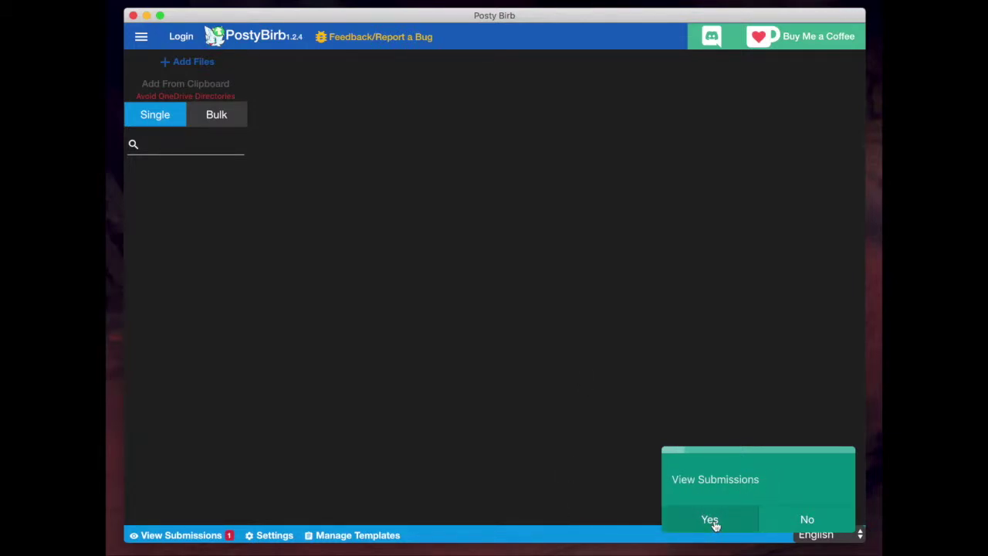
left_click(779, 521)
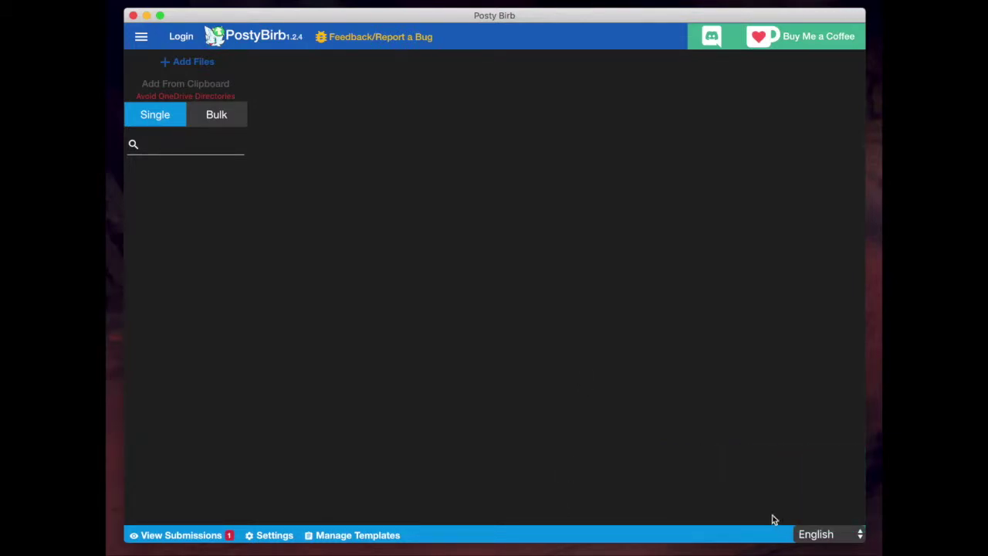
Preview the saved "VVolfsong Expression Sheet" submission and examine the HTML formatting tags in its DeviantArt description
left_click(211, 538)
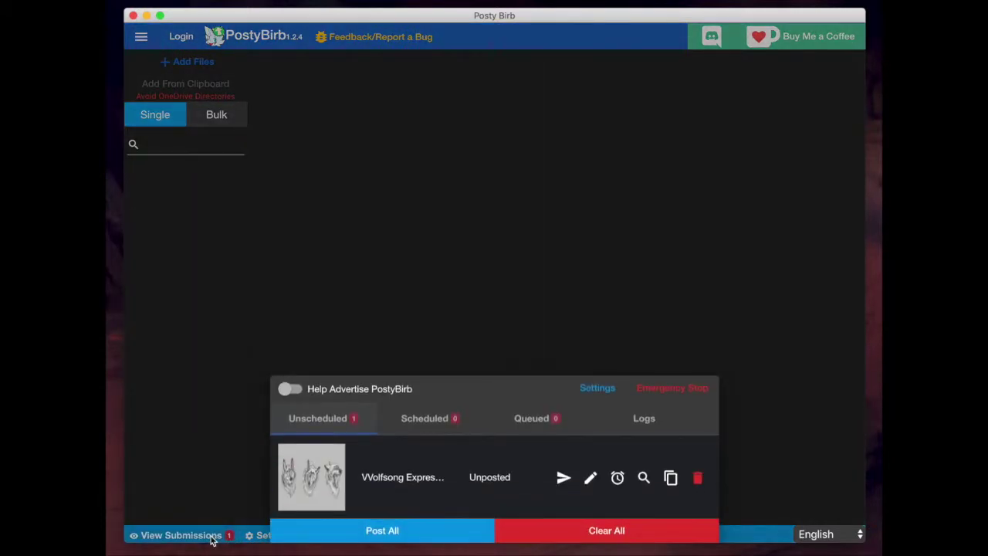
left_click(644, 479)
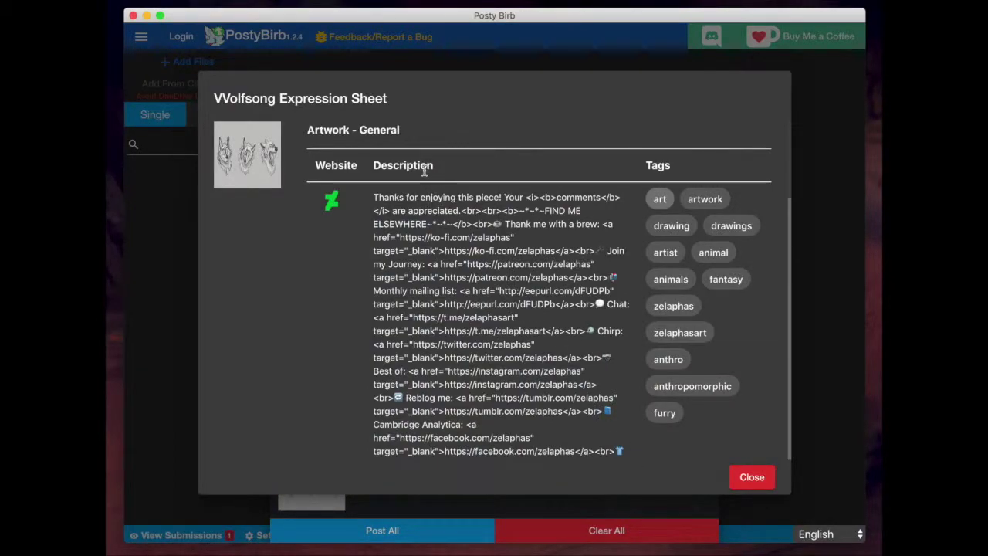
scroll(402, 284, "down", 5)
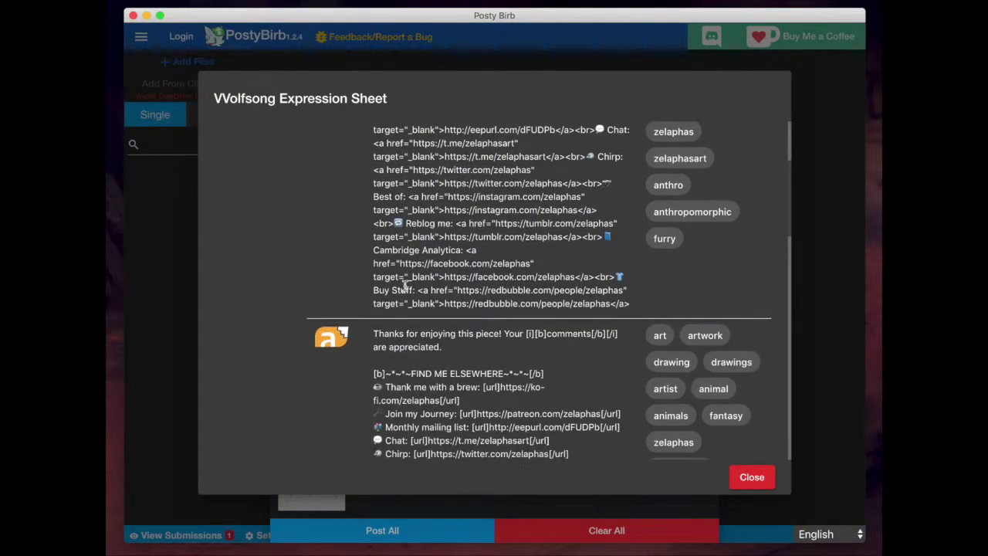
scroll(402, 284, "up", 2)
scroll(399, 284, "up", 3)
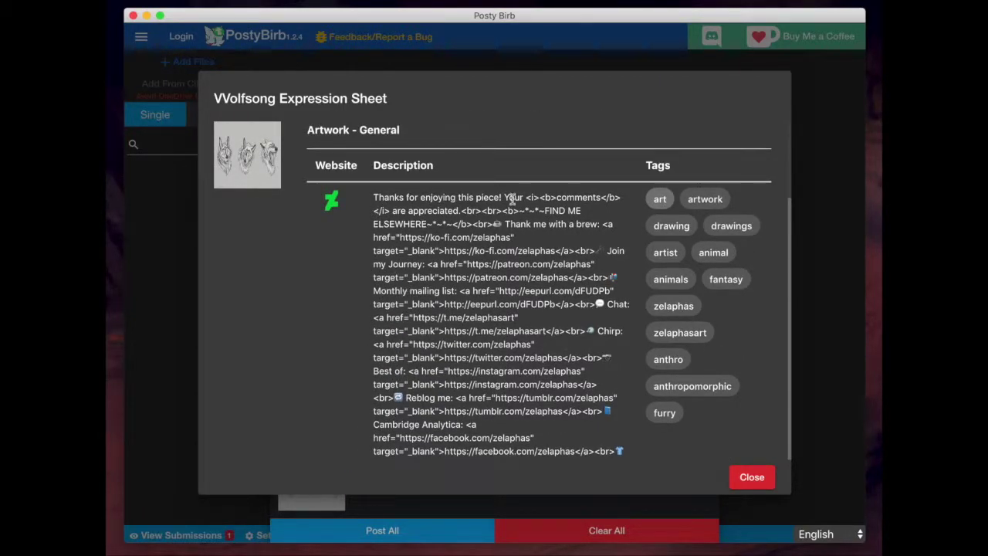
left_click_drag(525, 198, 554, 198)
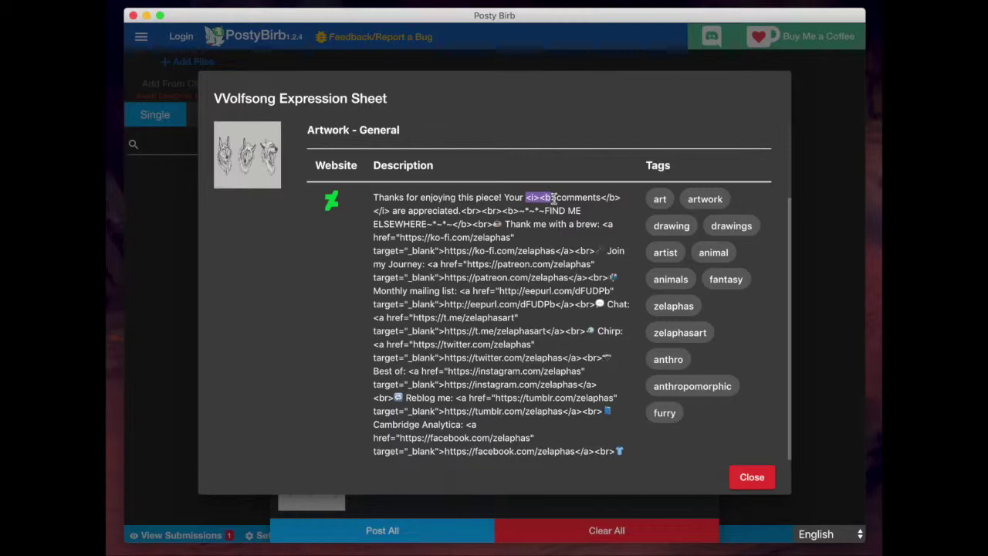
Compare the formatting markup around "comments" in the DeviantArt, Fur Affinity and FurryNetwork descriptions
scroll(523, 331, "down", 5)
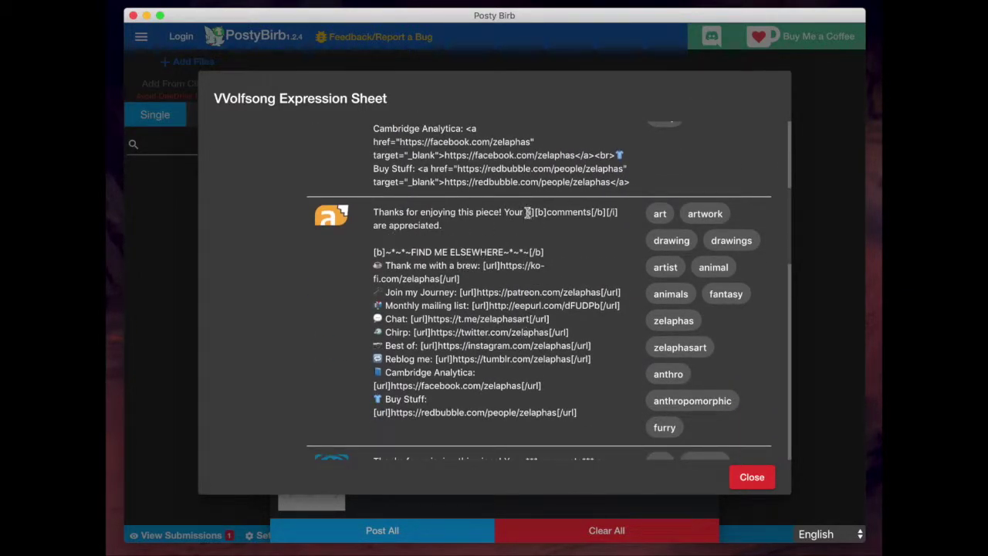
left_click_drag(526, 214, 546, 213)
scroll(545, 213, "up", 8)
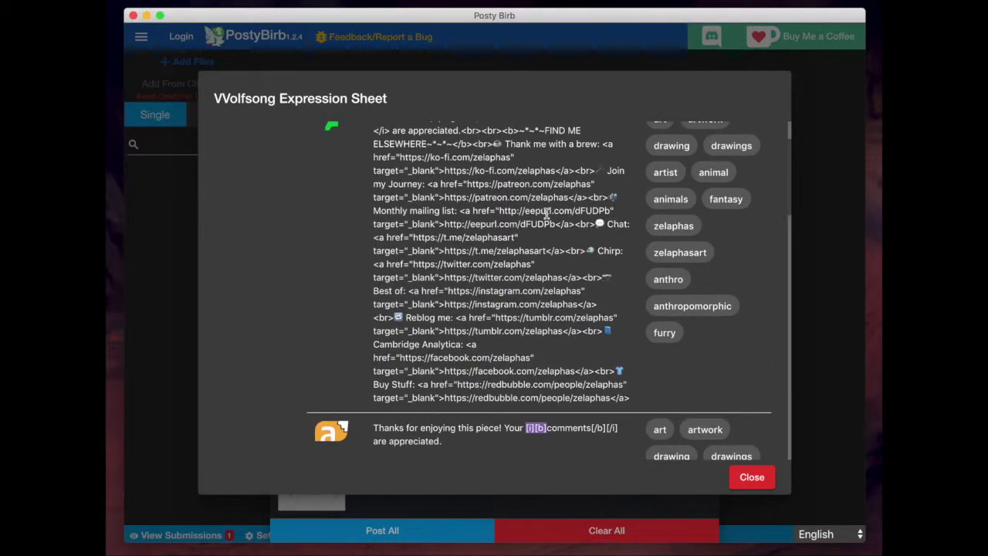
scroll(547, 213, "up", 3)
left_click_drag(527, 199, 554, 199)
scroll(540, 371, "down", 7)
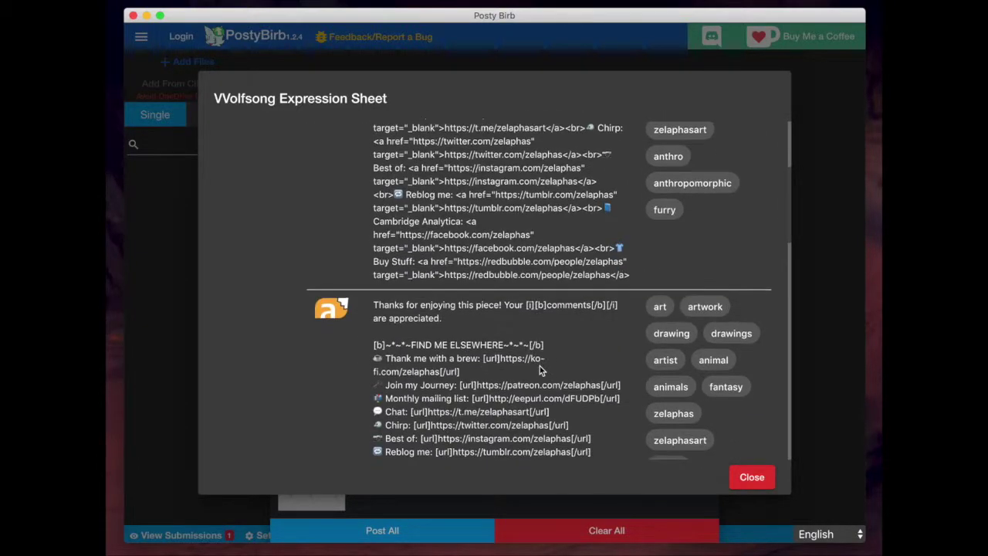
scroll(539, 369, "down", 5)
scroll(540, 366, "down", 4)
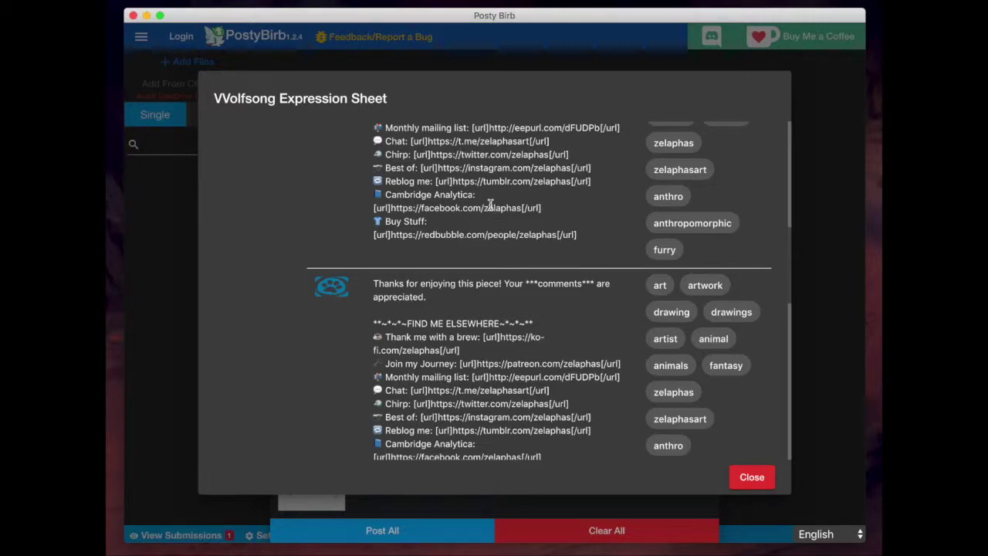
Examine the link markup in the DeviantArt description, look over the other sites' descriptions and tags, and close the preview
scroll(490, 204, "up", 6)
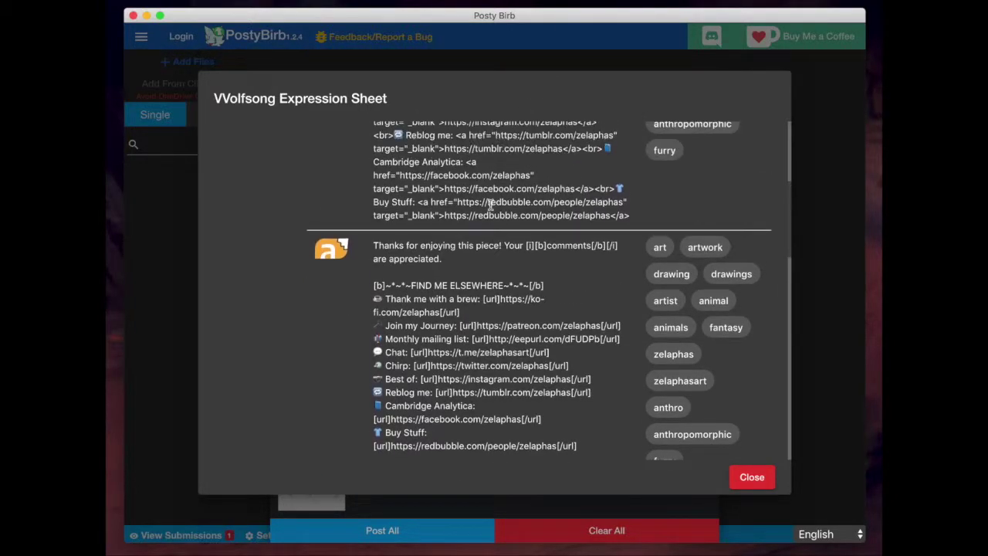
scroll(490, 205, "up", 5)
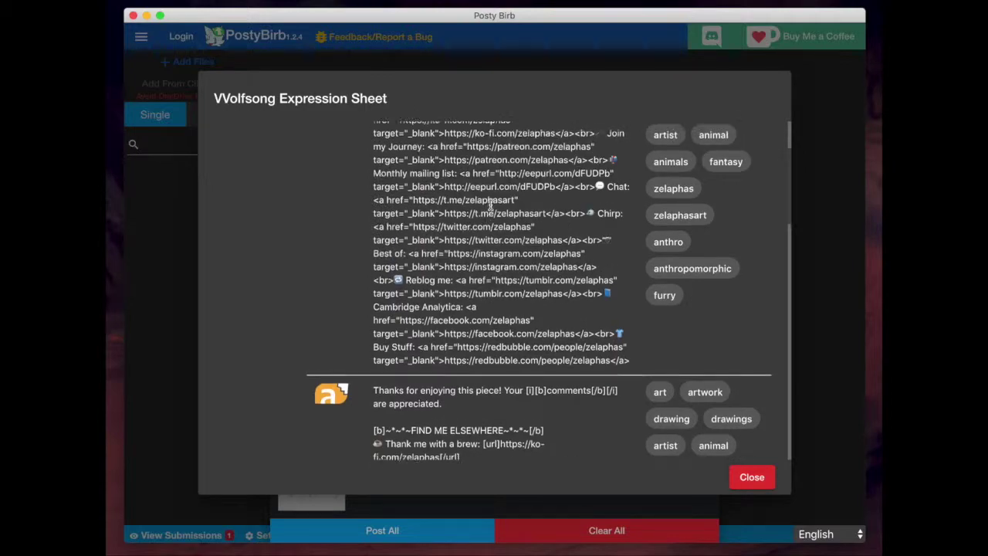
scroll(489, 204, "up", 2)
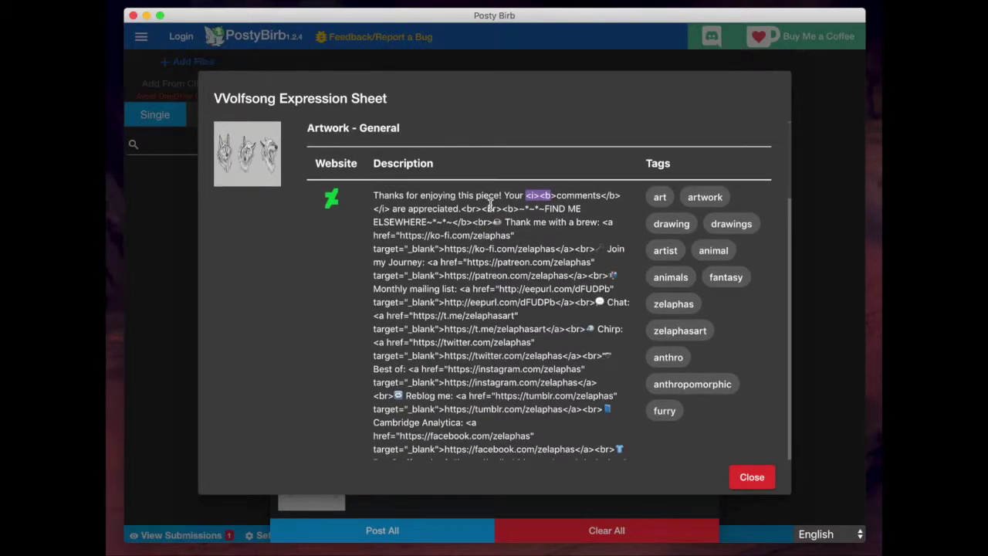
scroll(452, 336, "down", 2)
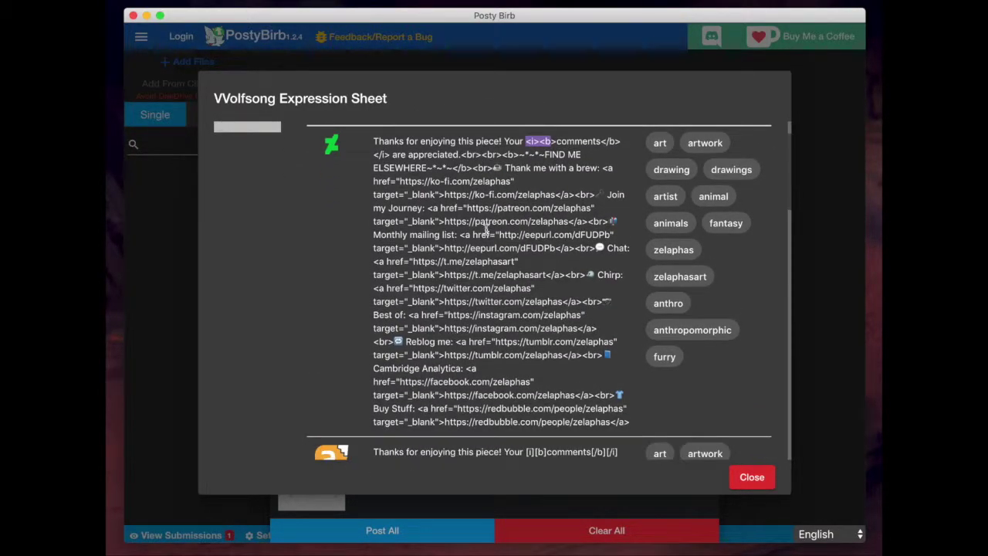
left_click_drag(404, 154, 486, 351)
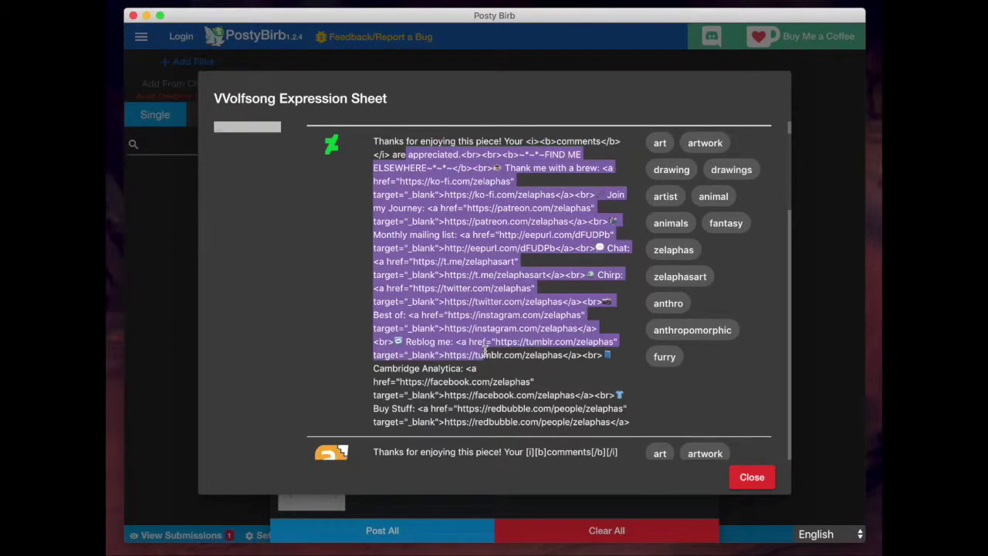
left_click(487, 245)
left_click_drag(496, 234, 462, 235)
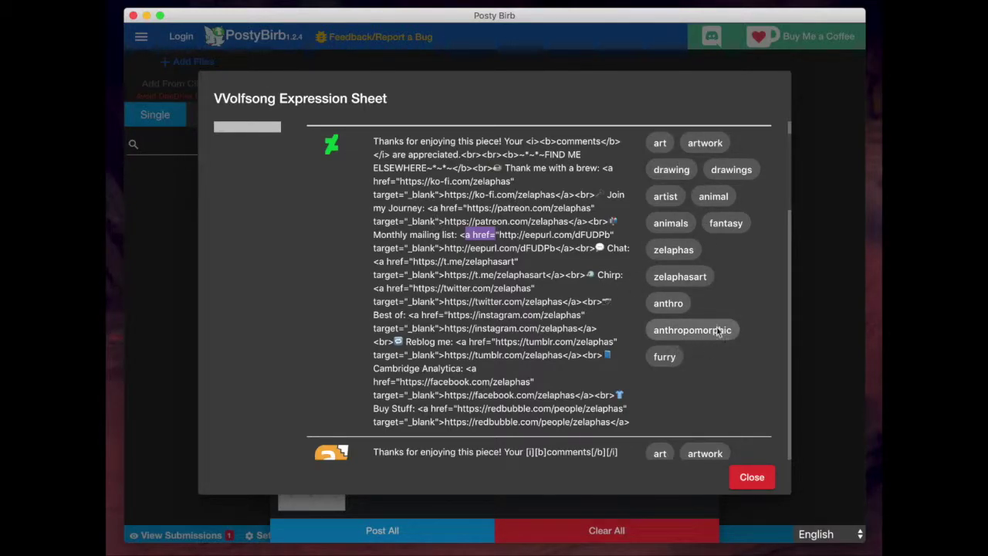
scroll(484, 195, "up", 2)
scroll(594, 350, "down", 10)
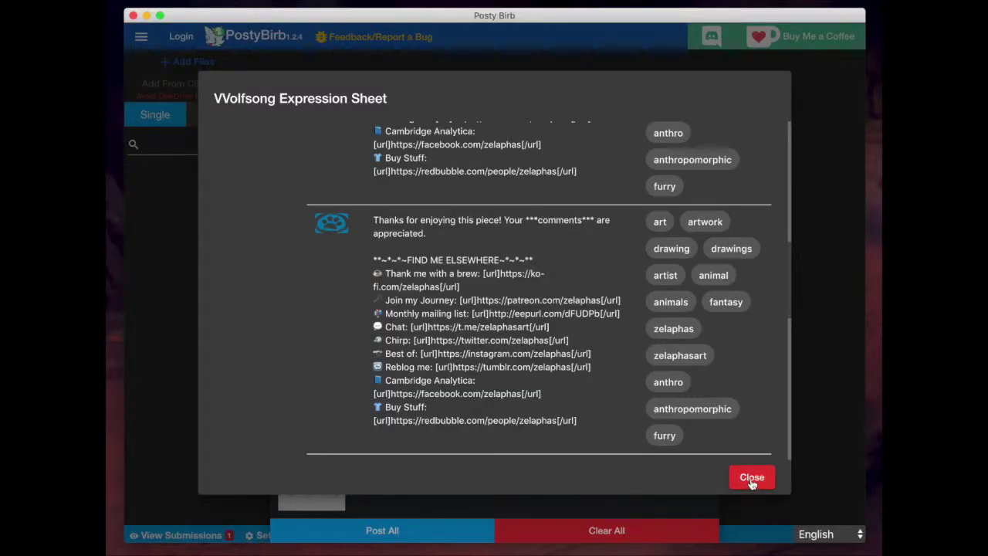
left_click(751, 477)
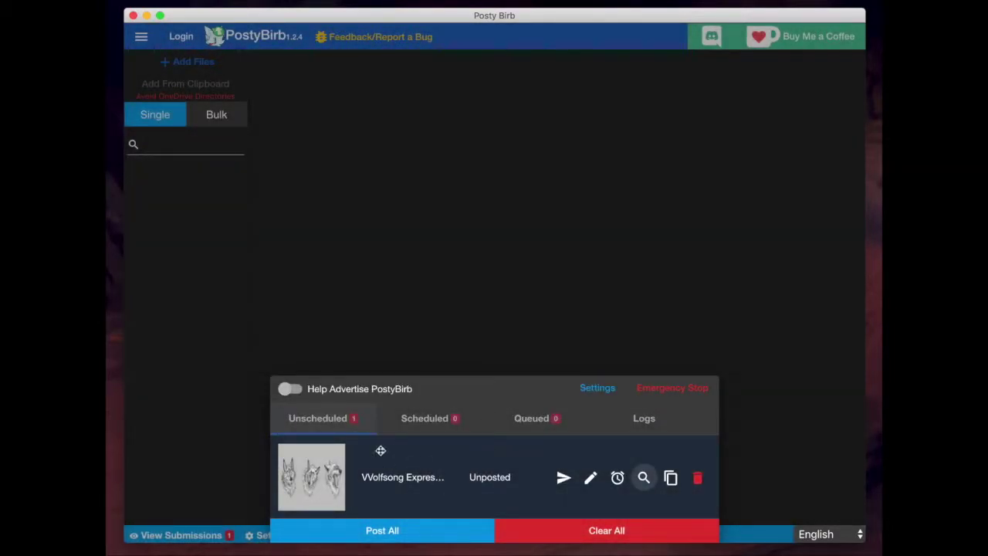
Check the post interval in the posting settings, close them, and post all unscheduled submissions
left_click(587, 392)
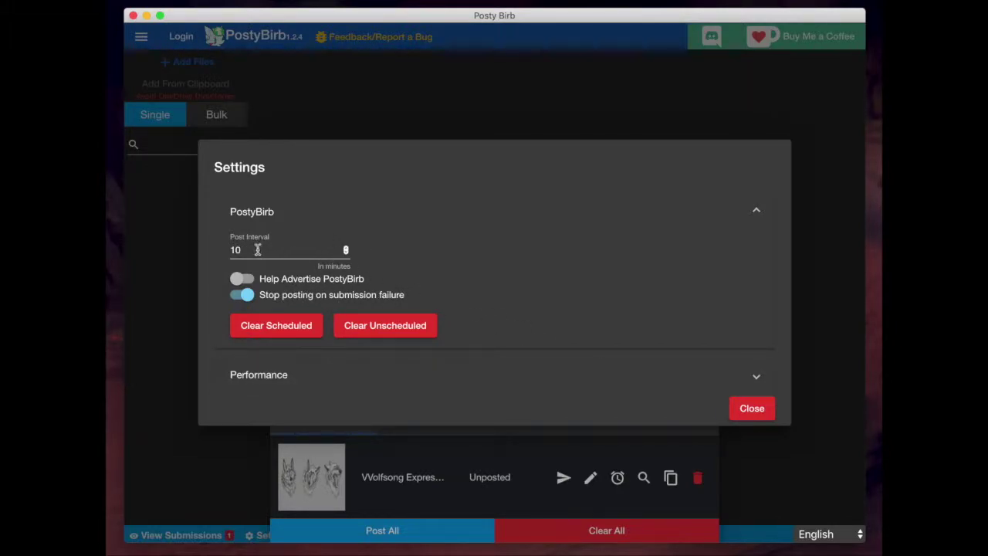
left_click(741, 409)
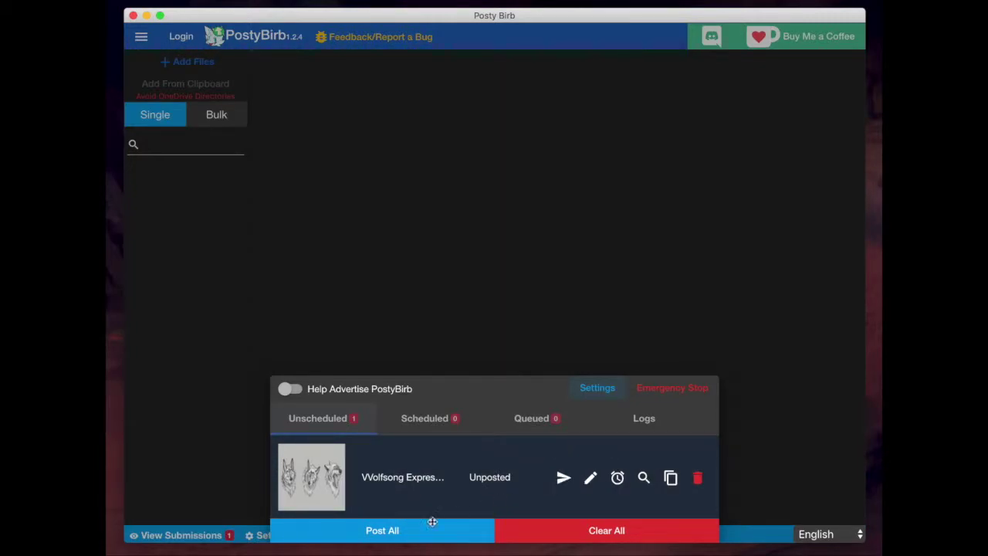
left_click(383, 531)
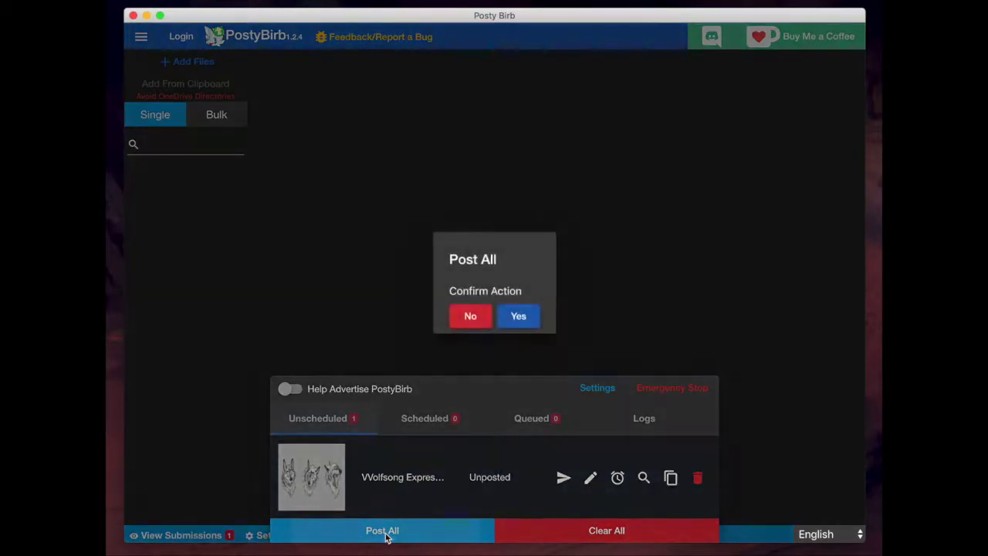
left_click(520, 317)
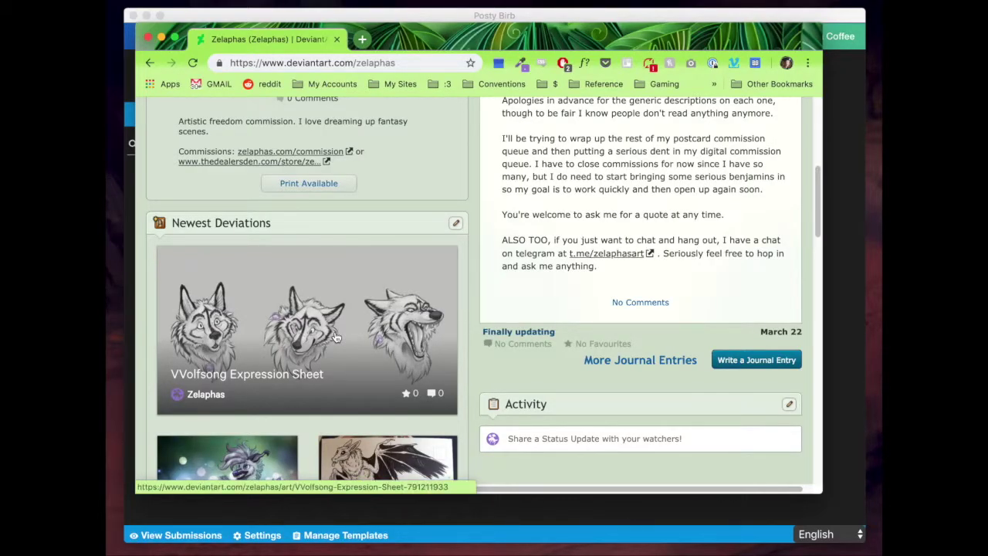
In the web browser, open "VVolfsong Expression Sheet" from the DeviantArt profile's newest deviations and look over the published post
left_click(335, 337)
scroll(442, 335, "down", 3)
scroll(444, 331, "down", 4)
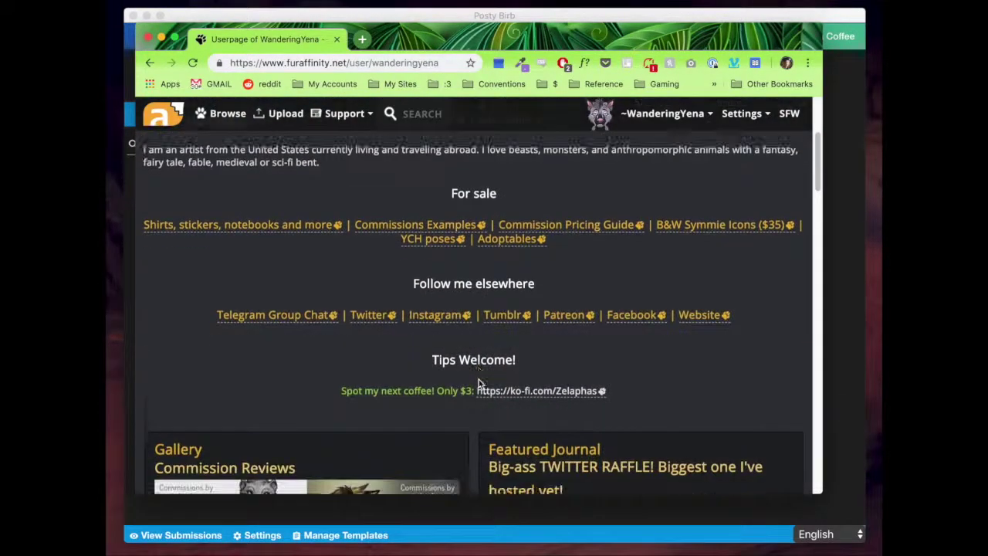
Open the new expression sheet from the Fur Affinity profile's gallery, check its image, description and tags, and return to PostyBirb
scroll(478, 379, "down", 10)
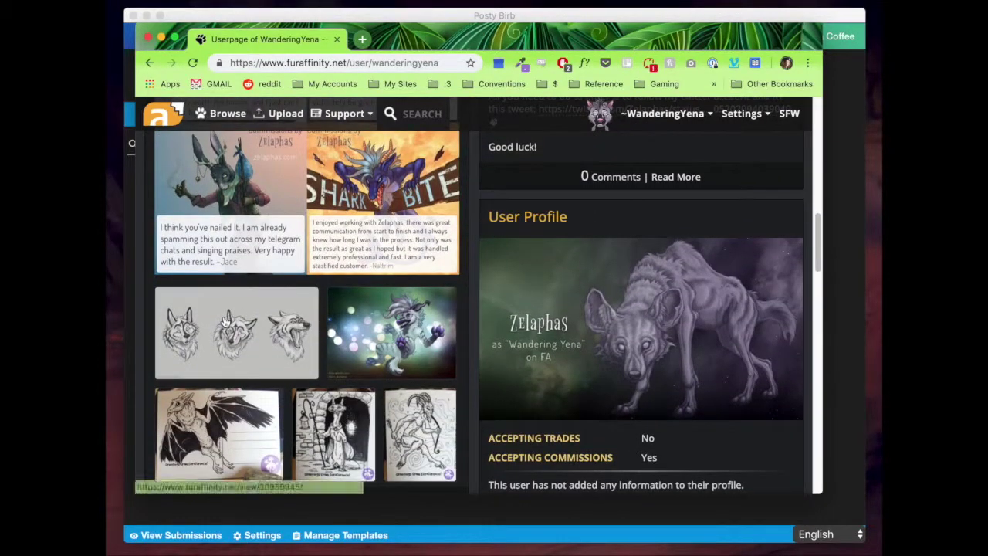
left_click(225, 323)
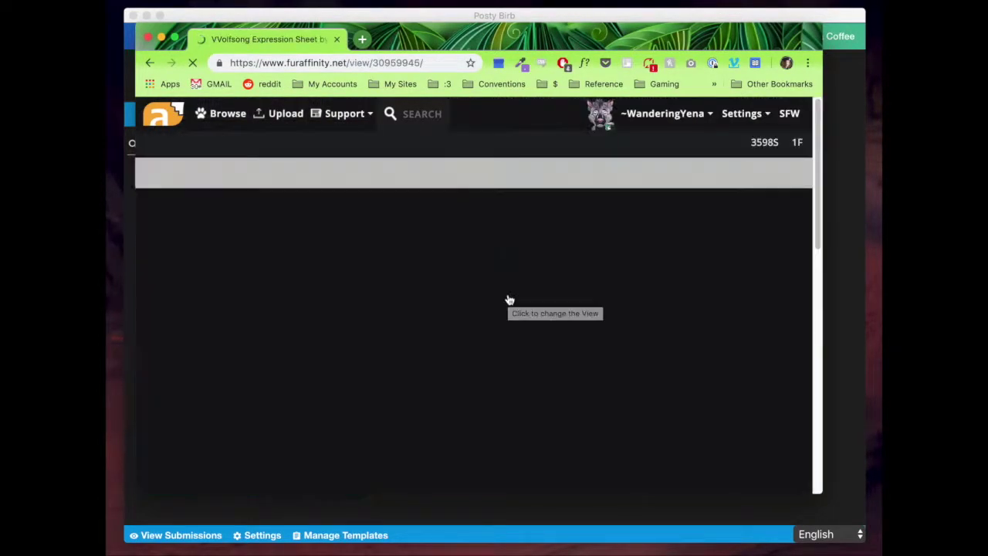
scroll(509, 299, "down", 3)
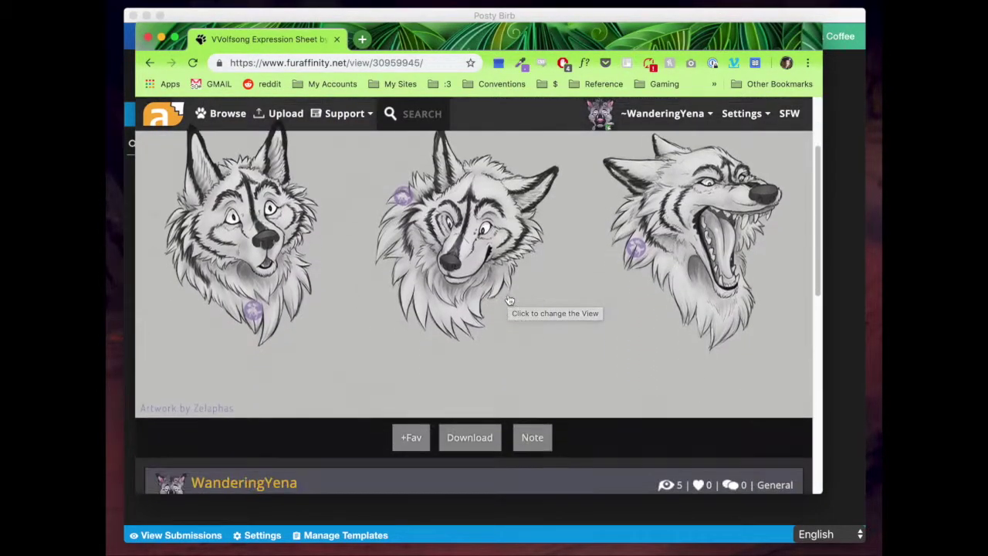
scroll(509, 297, "down", 5)
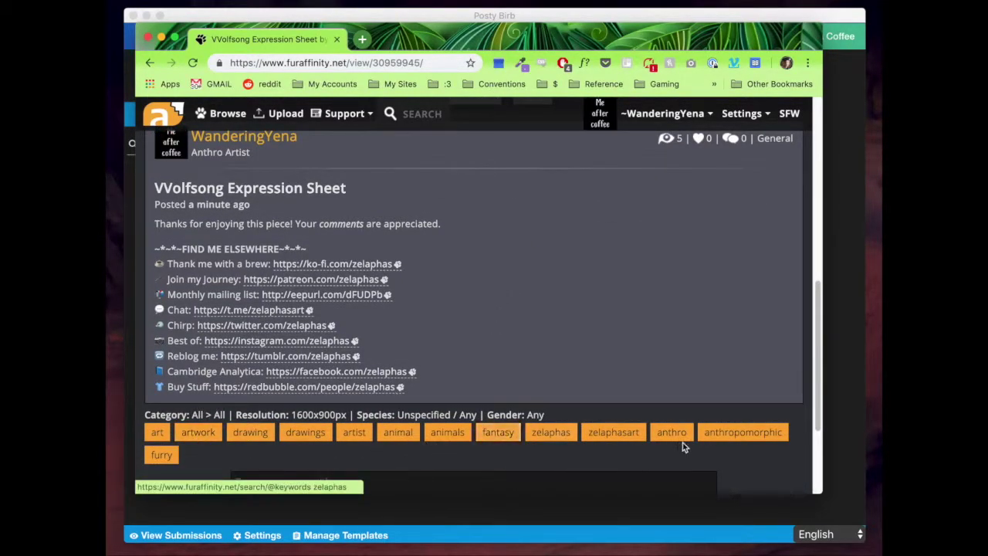
scroll(527, 261, "up", 6)
key("Escape")
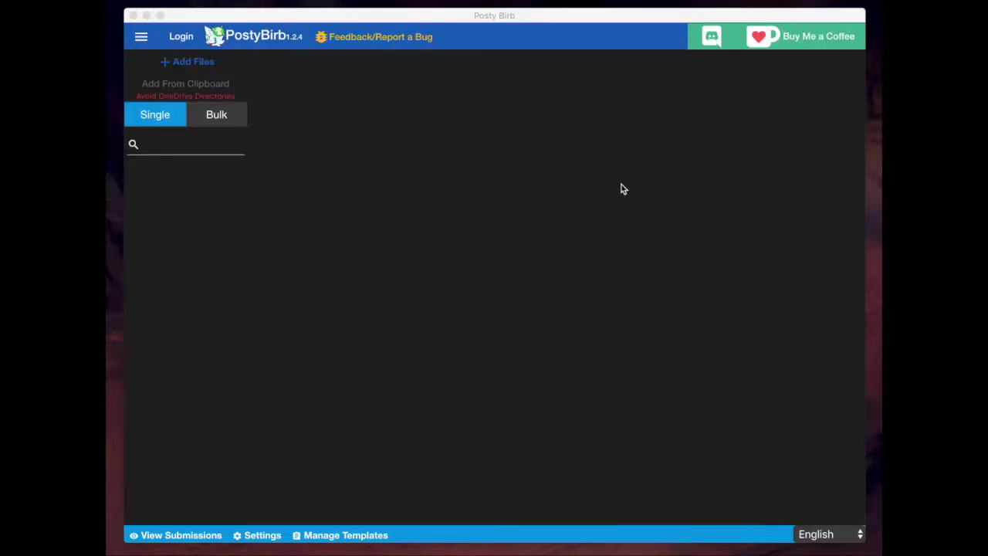